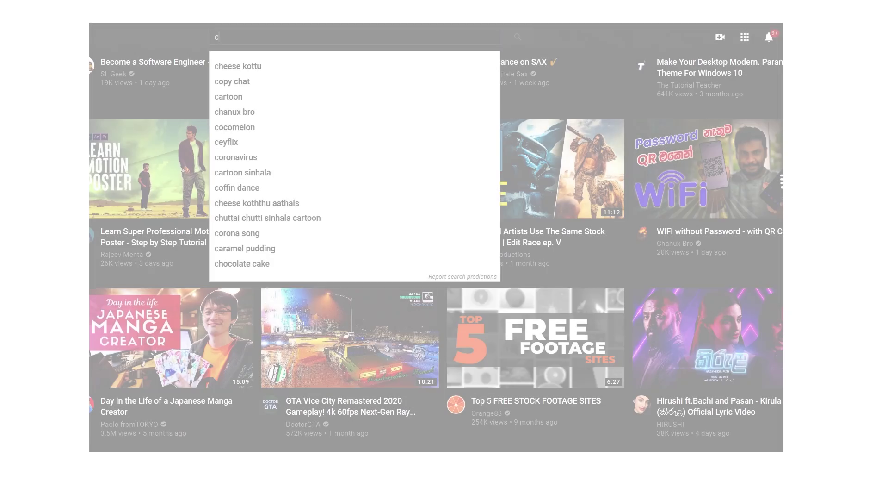
Step: Search YouTube for creativeartlk and open the channel's page
text(rea)
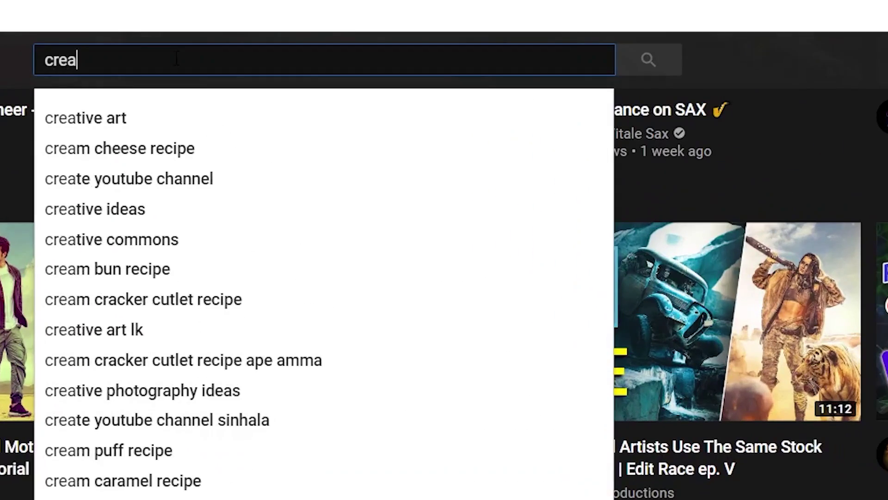
text(tiveartlk)
key(Return)
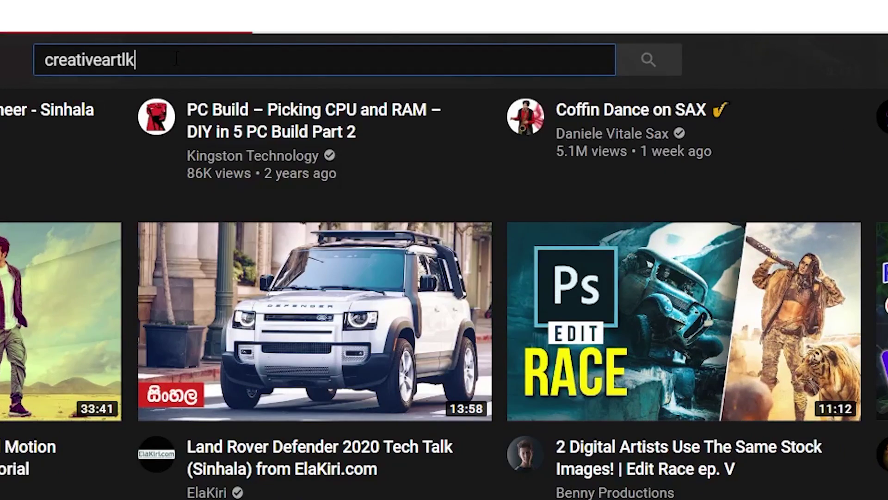
click(312, 133)
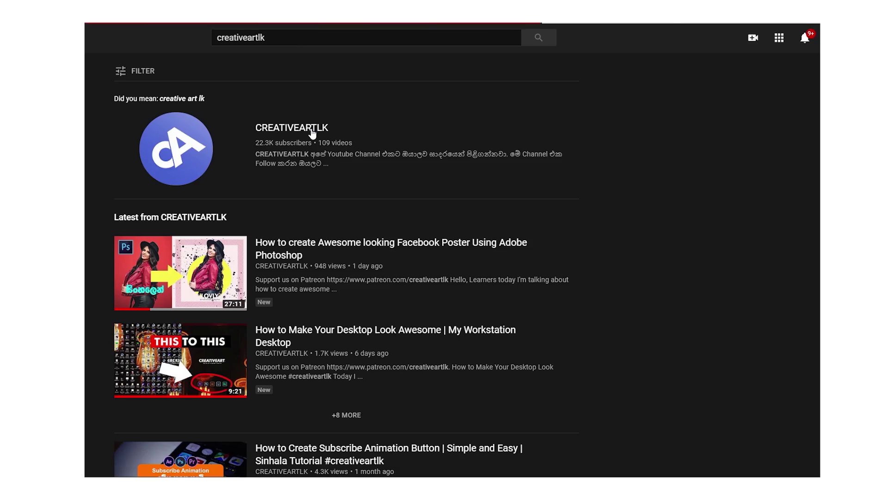
Step: Scroll down the channel's Videos tab through the older uploads
scroll(452, 264, down, 4)
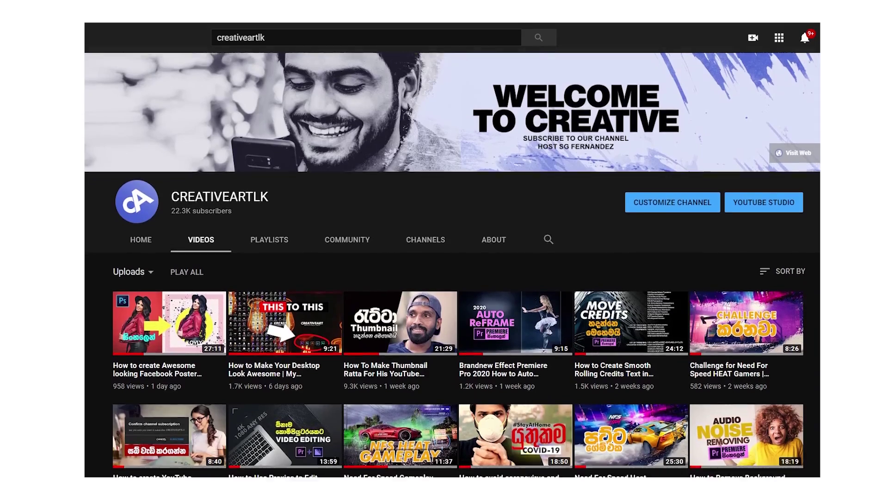
scroll(126, 323, down, 1)
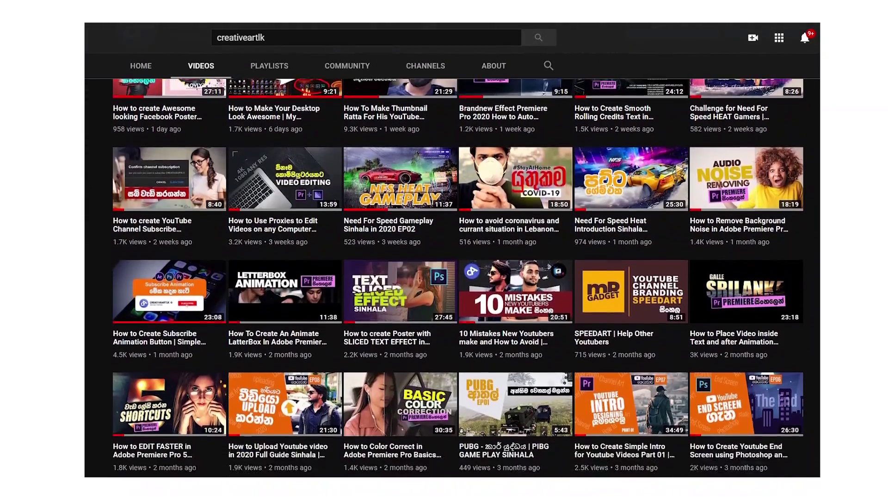
scroll(126, 322, down, 3)
scroll(126, 323, down, 1)
scroll(126, 323, down, 2)
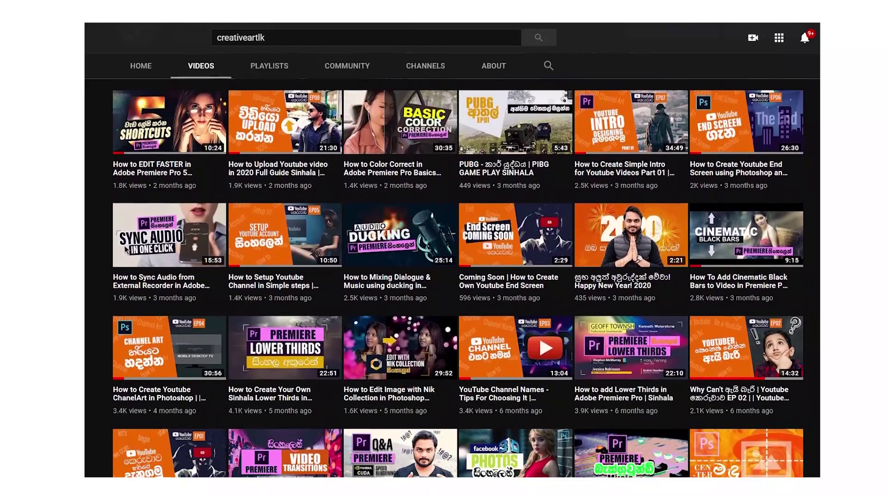
scroll(127, 322, down, 2)
scroll(127, 322, down, 1)
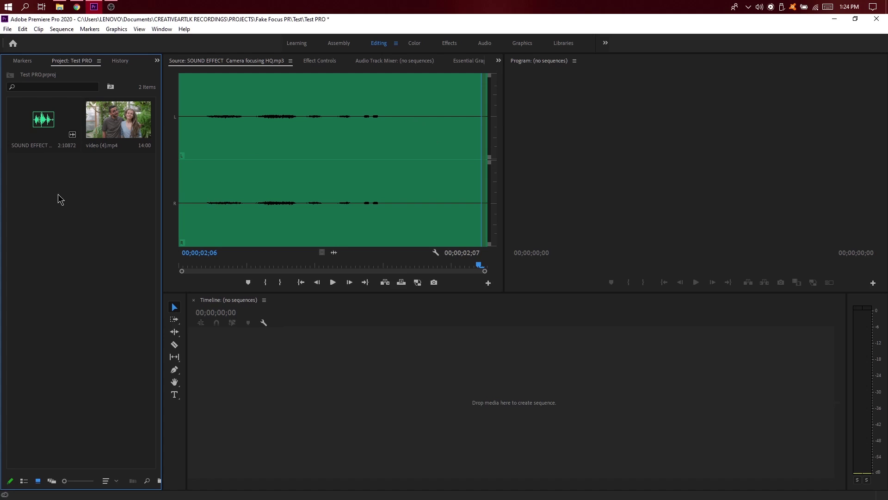
double_click(47, 123)
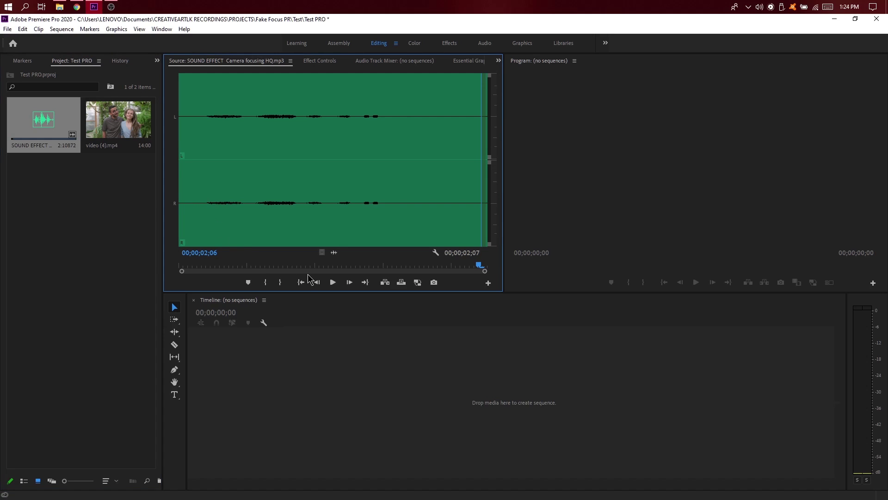
drag(397, 268, 145, 271)
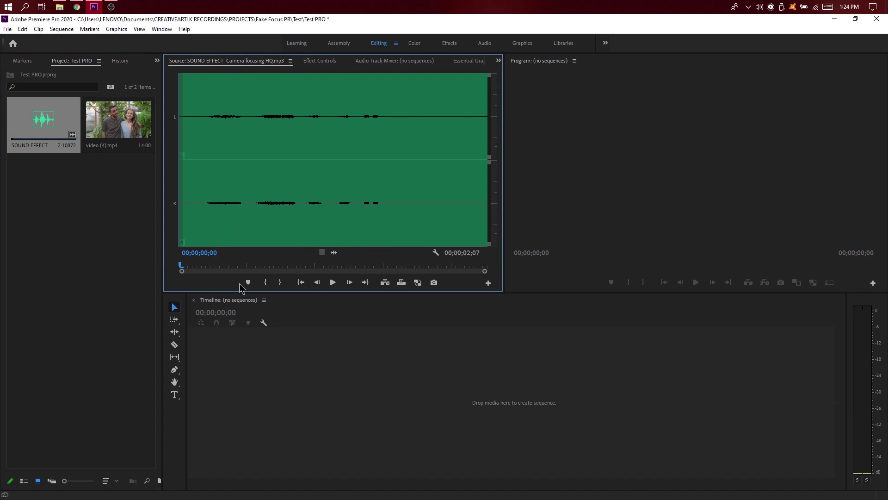
key(space)
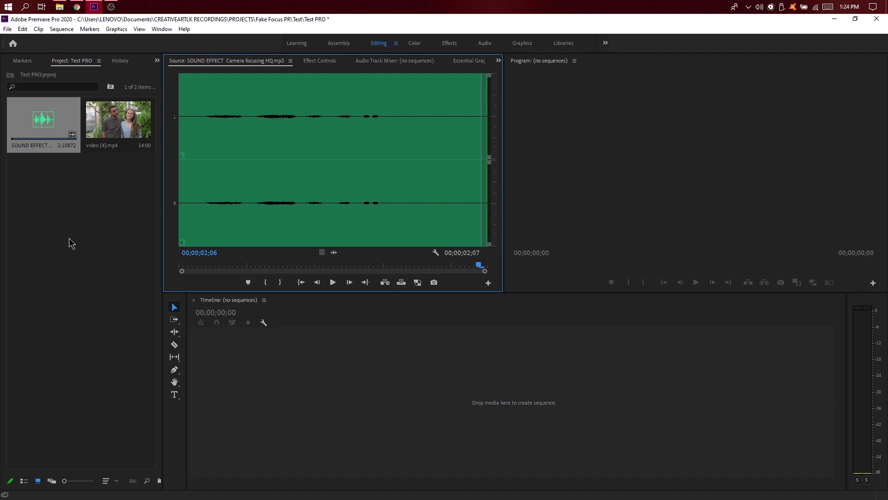
click(70, 240)
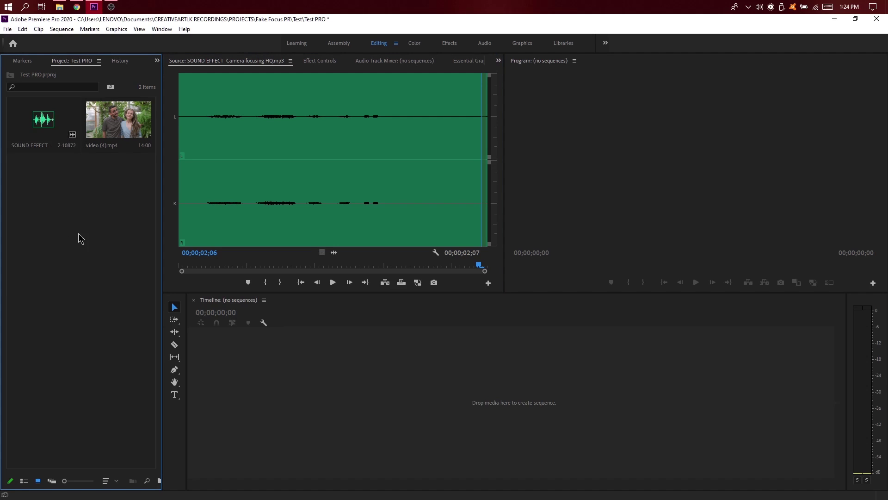
click(135, 124)
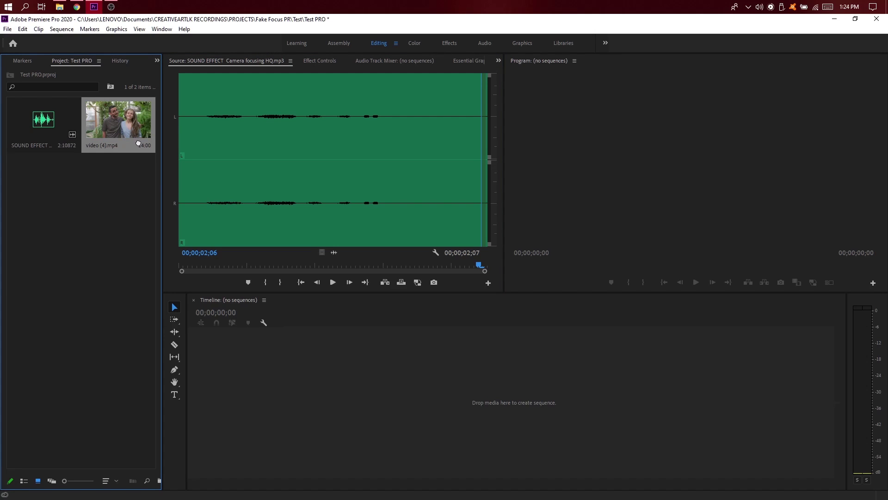
Step: Build a 'video (4)' sequence from video (4).mp4, then zoom the timeline and enlarge V1
drag(129, 125, 280, 376)
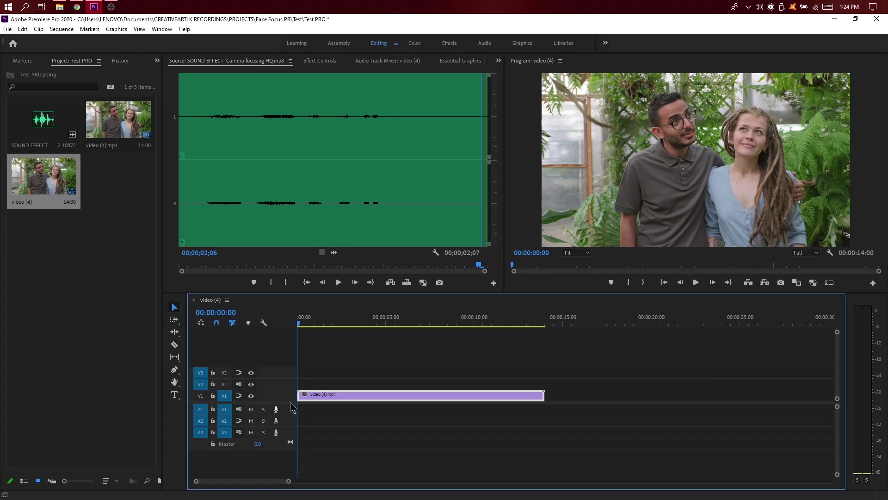
alt+scroll(321, 398, up, 1)
alt+scroll(323, 398, up, 2)
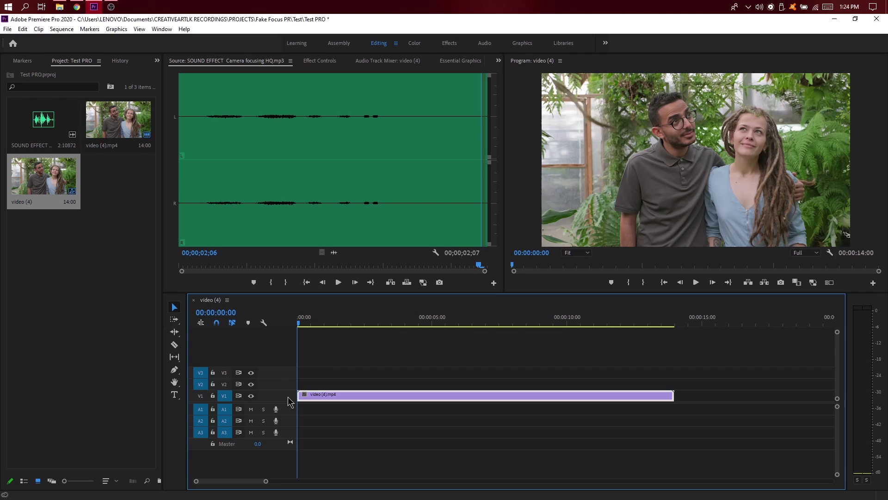
alt+scroll(288, 401, up, 1)
alt+scroll(288, 396, up, 1)
alt+scroll(288, 390, up, 1)
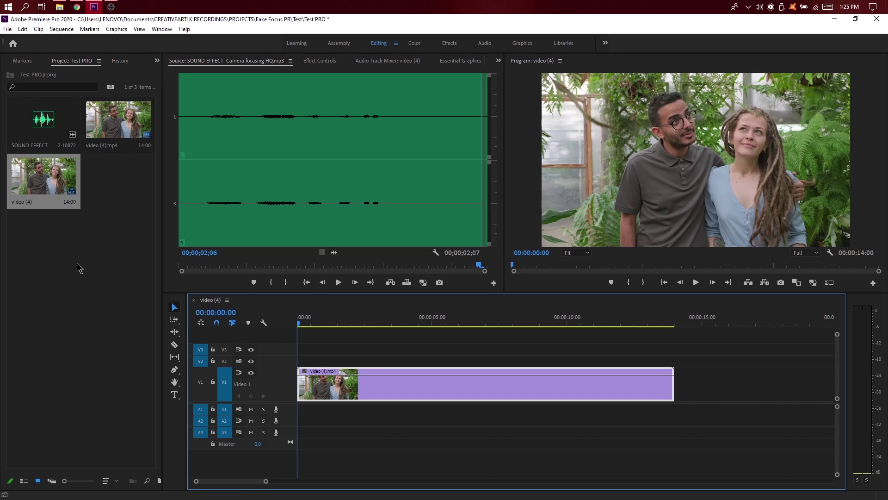
Step: Place the camera-focusing sound effect on A1 at the sequence start and show its waveform
click(55, 131)
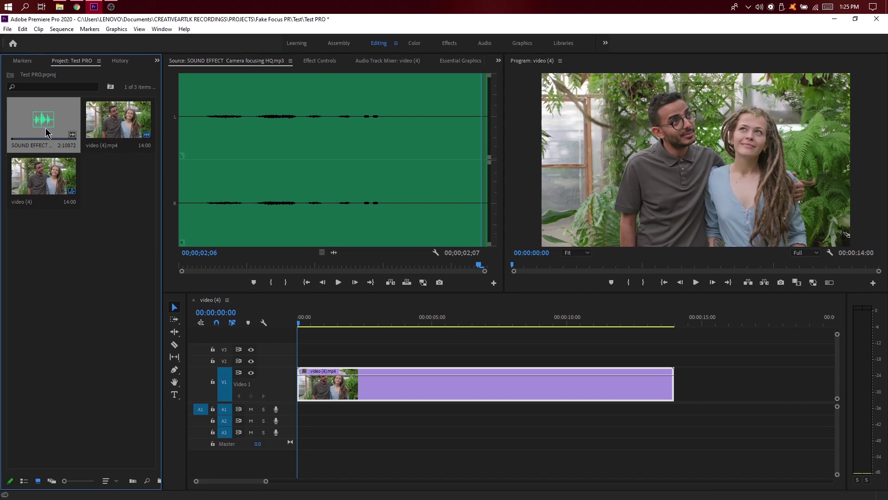
drag(54, 129, 329, 410)
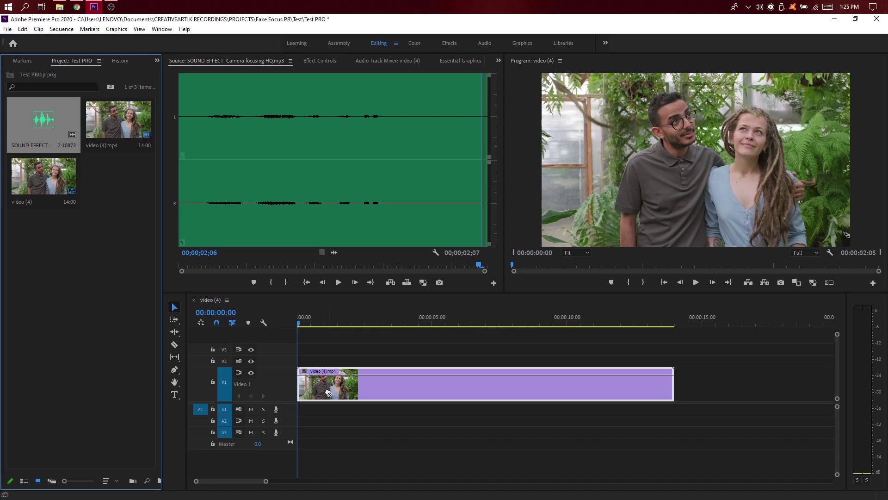
drag(328, 410, 309, 419)
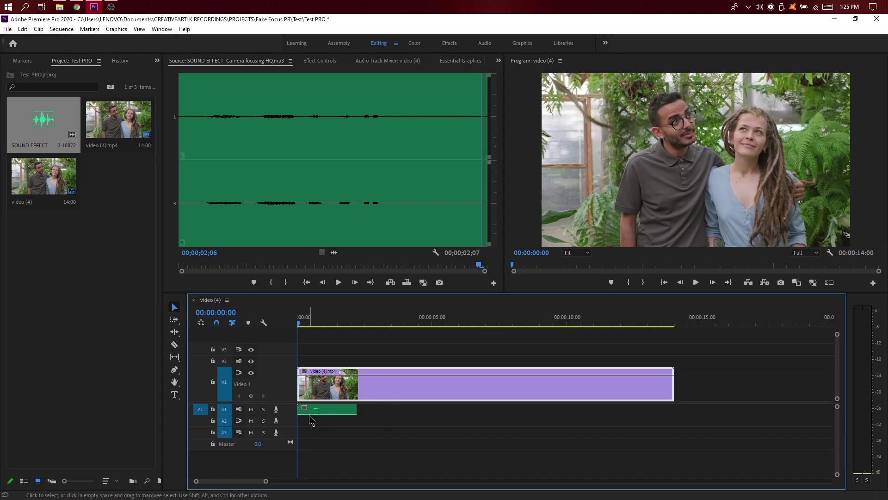
double_click(286, 415)
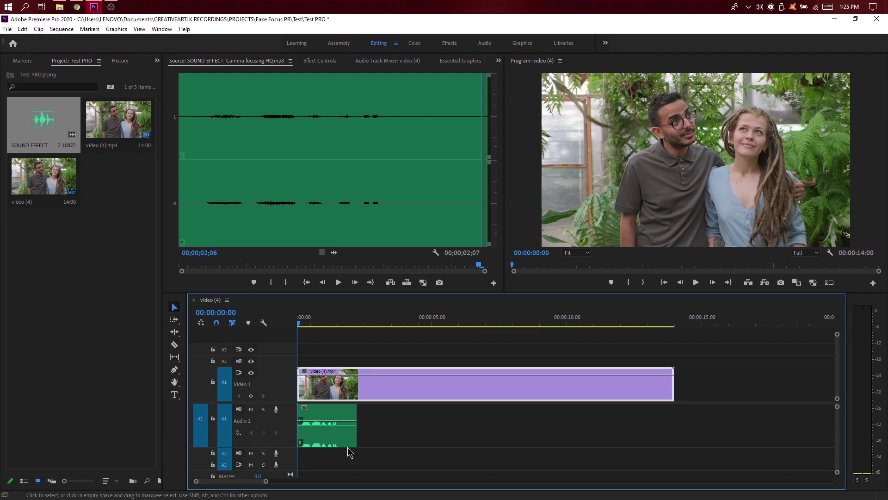
key(backslash)
key(equal)
key(equal)
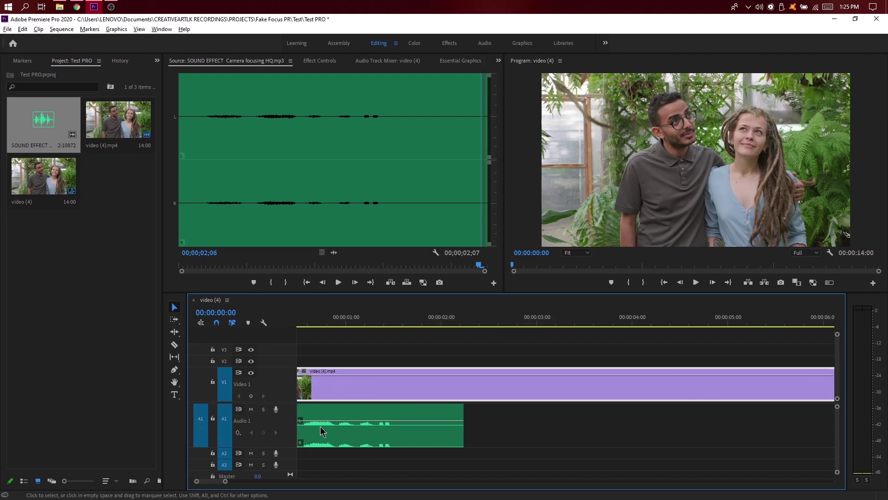
key(equal)
key(equal)
key(equal)
key(equal)
key(equal)
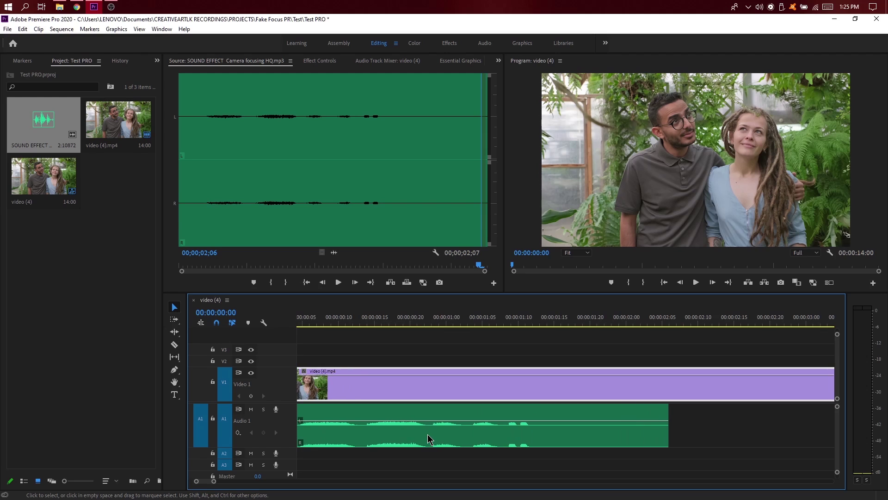
Step: Cut the couple clip at 00:00:02:06 and delete the part past the sound's end
drag(657, 319, 677, 323)
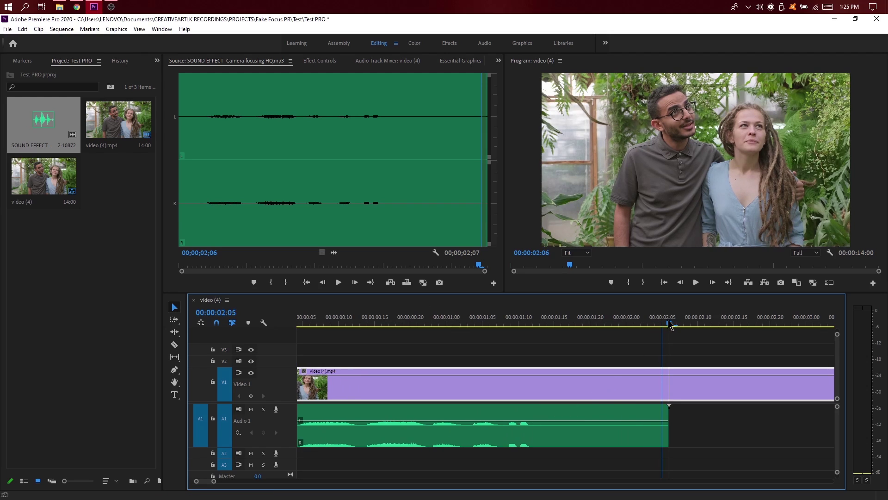
key(minus)
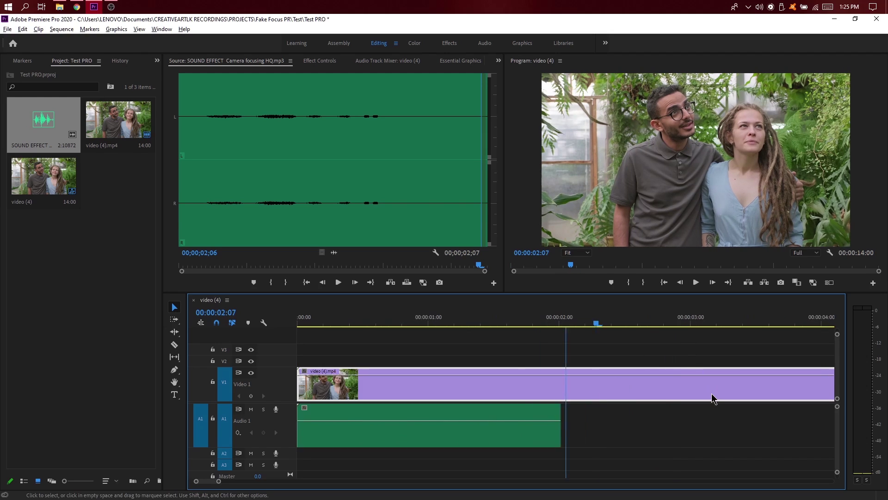
key(minus)
click(511, 324)
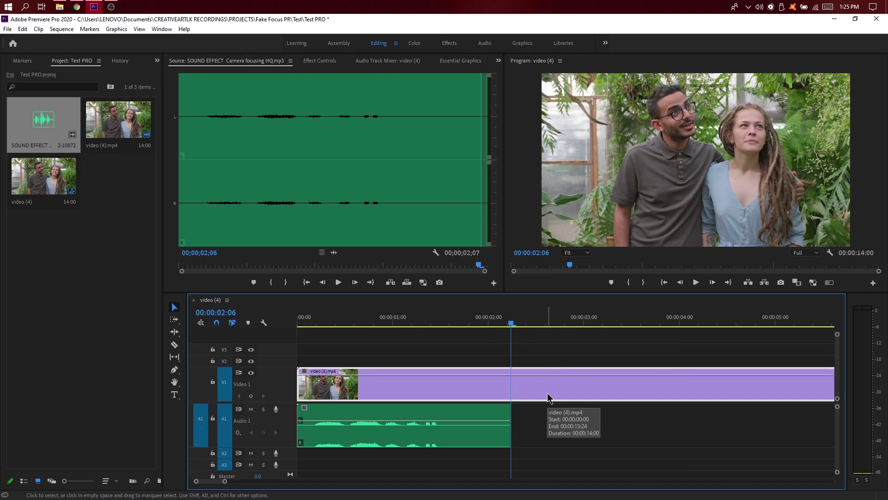
key(ctrl+k)
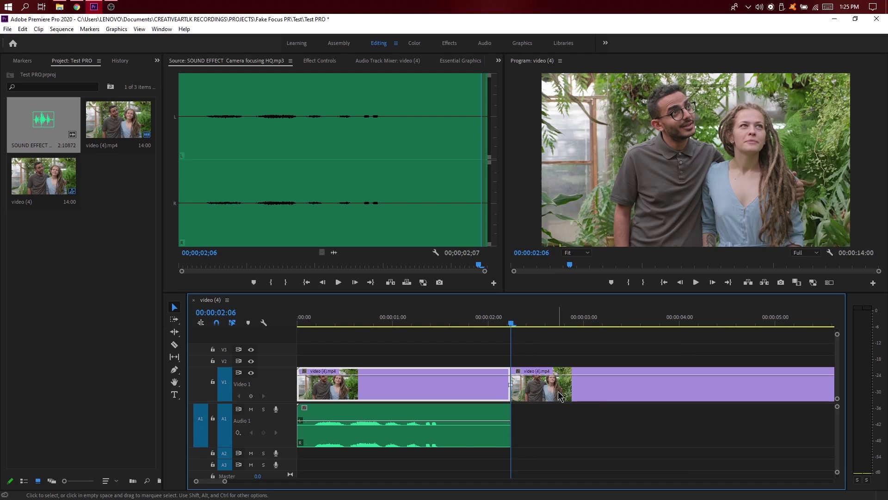
click(574, 393)
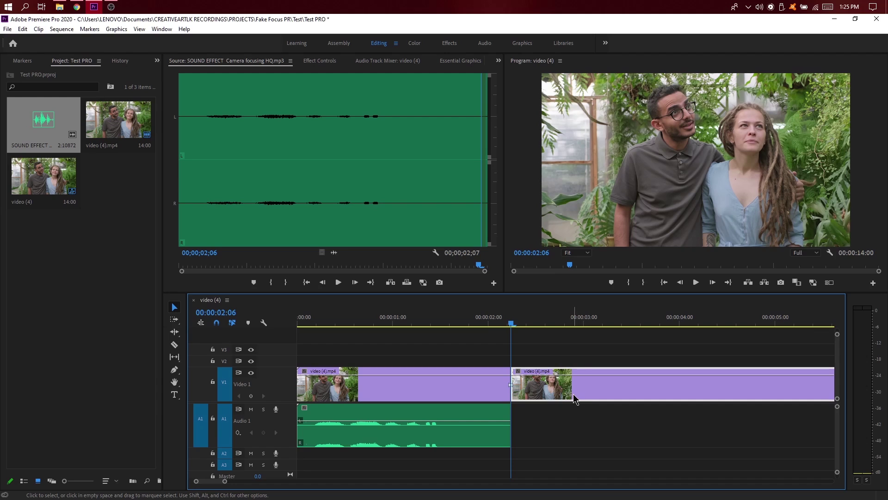
key(Delete)
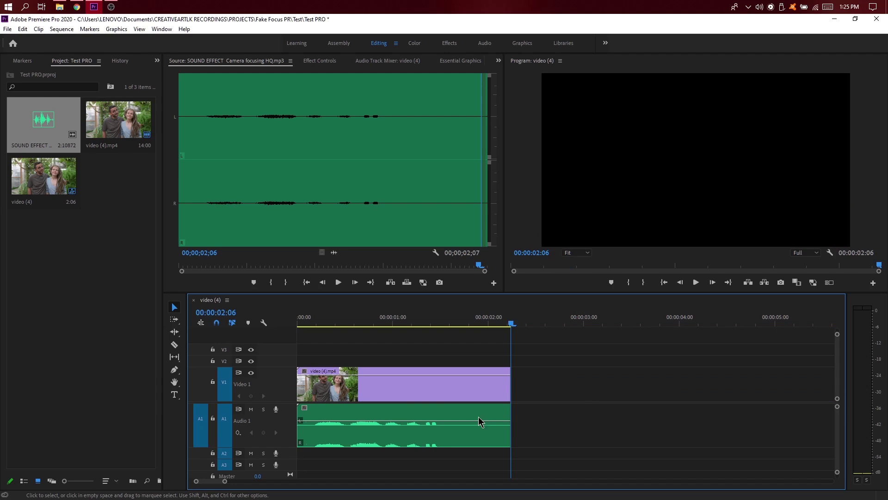
Step: Play the trimmed sequence from the start to check the result
key(equal)
key(equal)
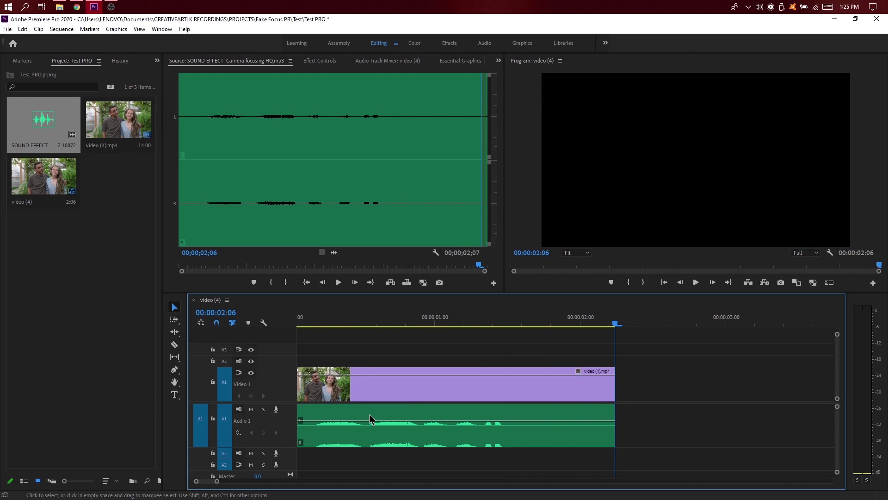
key(Home)
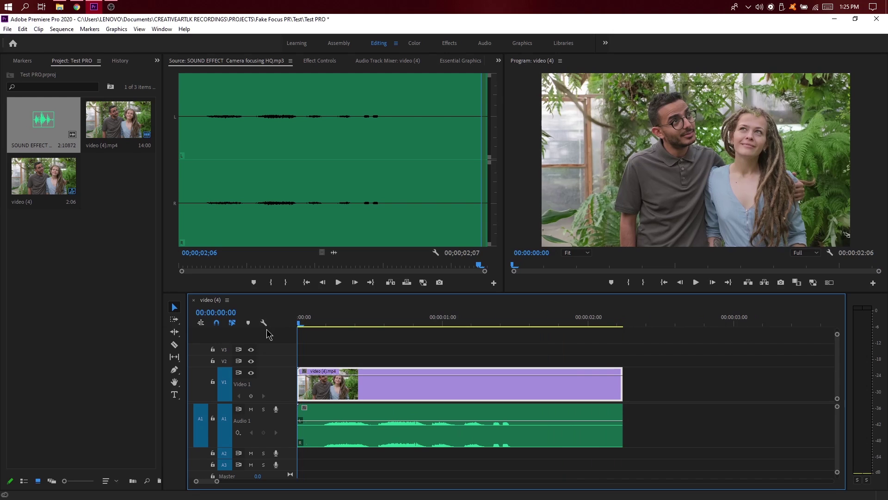
key(space)
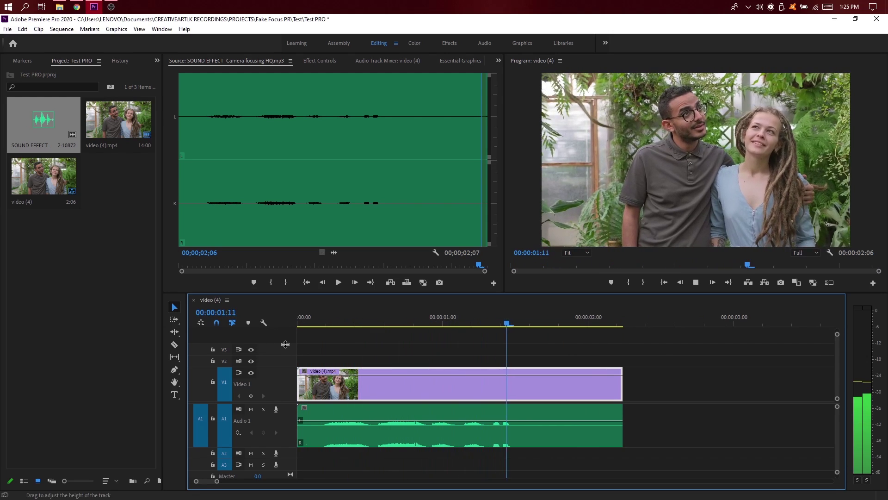
key(minus)
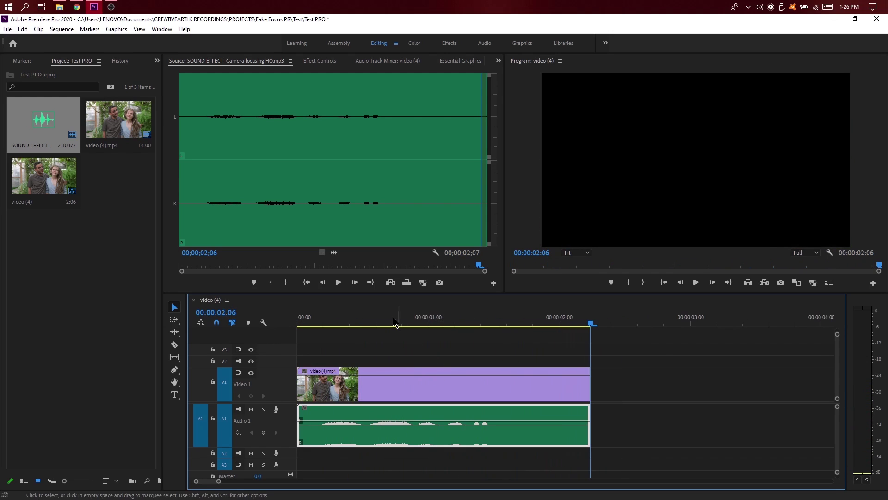
Step: Raise the sound effect clip's Audio Gain by 5 dB
click(386, 318)
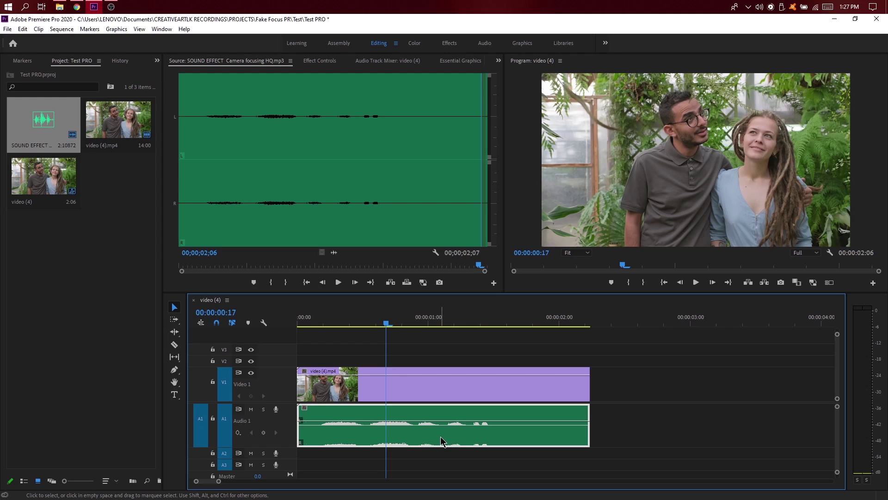
right_click(442, 441)
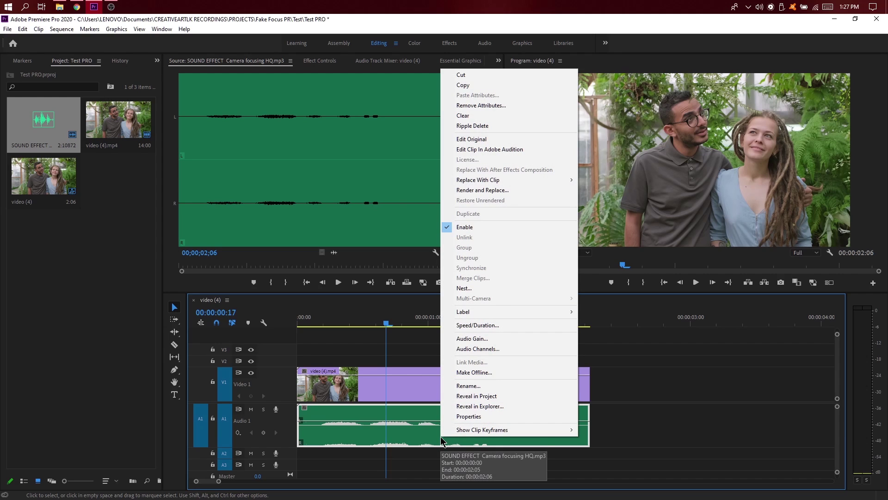
click(482, 342)
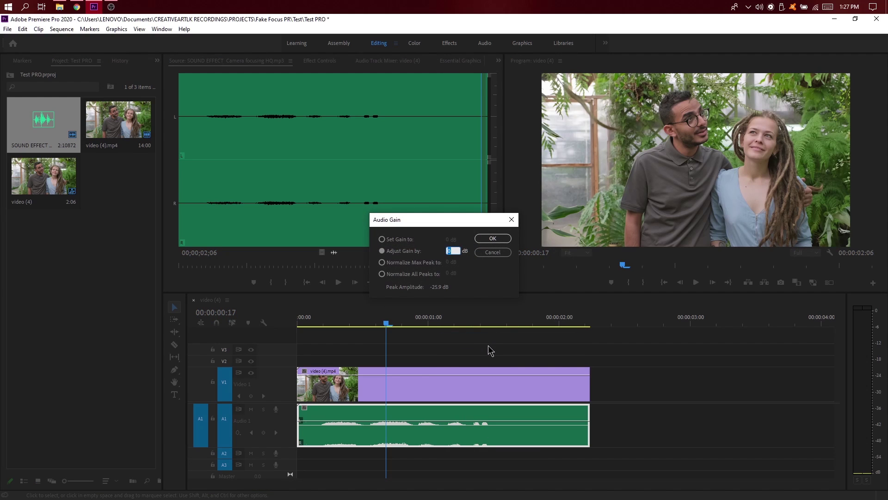
text(5)
key(Return)
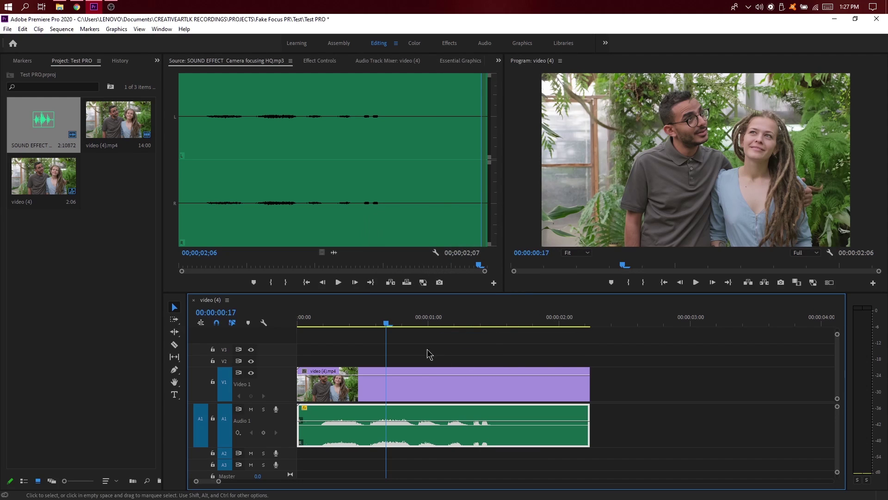
Step: Play the sequence from the start to hear the louder sound effect
drag(377, 323, 285, 329)
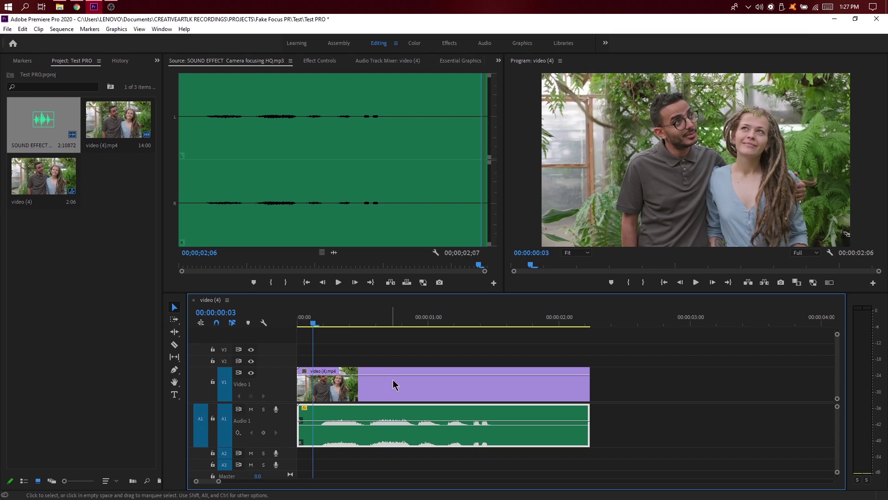
key(space)
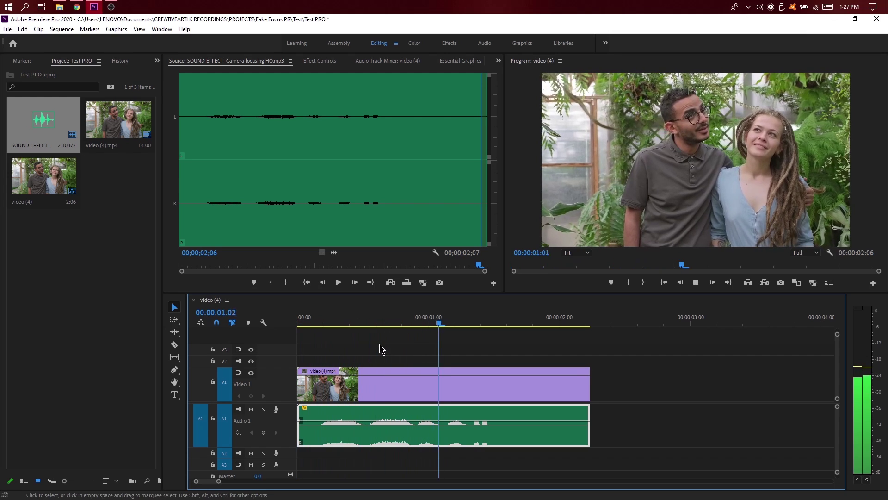
click(426, 398)
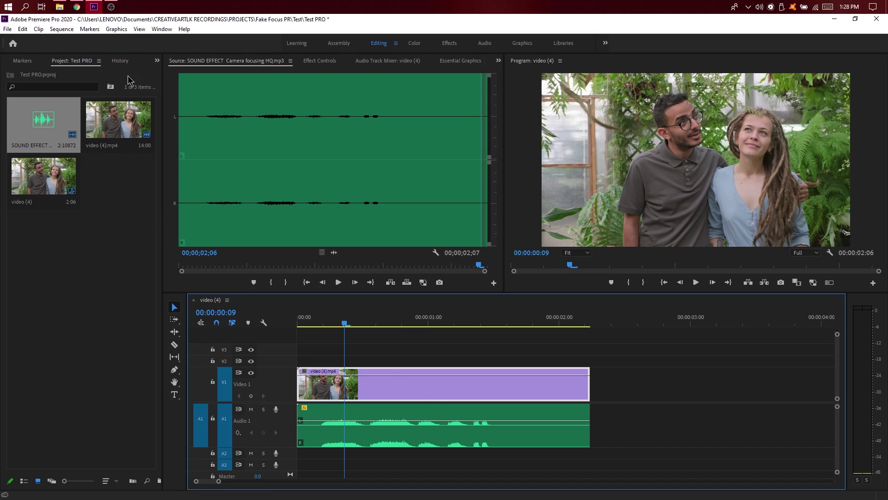
click(156, 60)
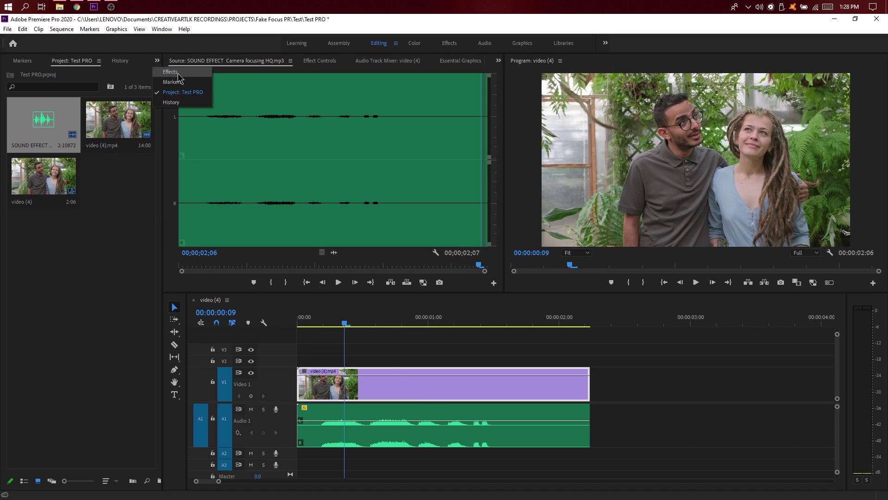
Step: Bring up the Effects panel alongside the Project panel
click(174, 72)
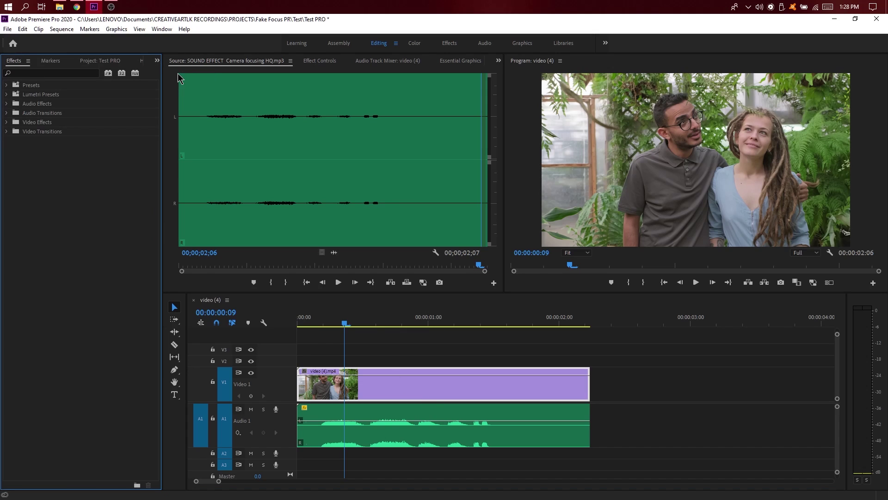
click(168, 31)
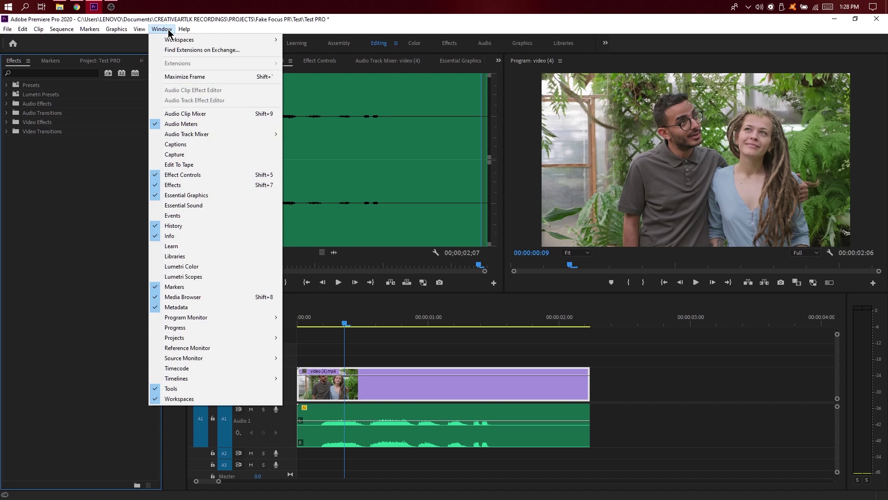
click(167, 30)
click(169, 31)
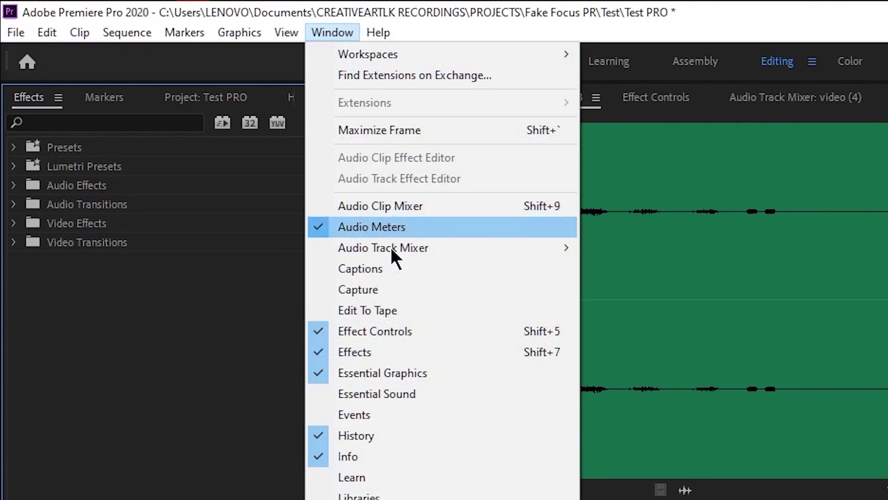
click(235, 407)
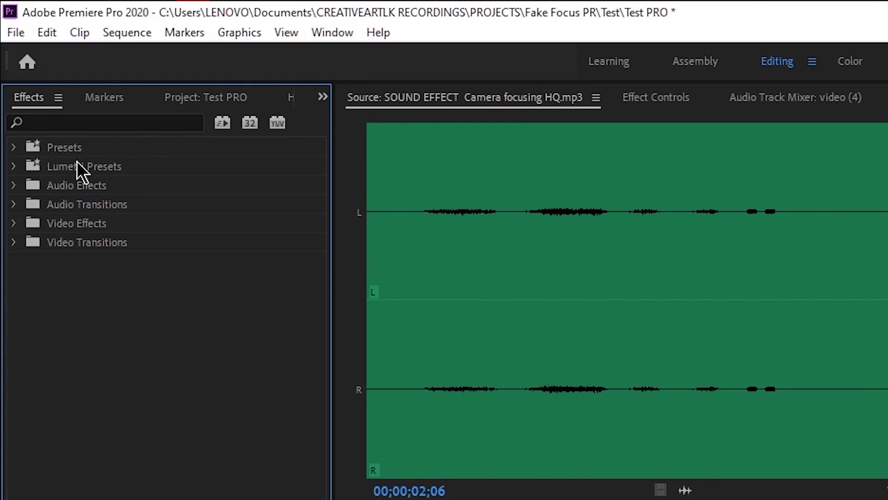
Step: Search effects for 'blur' and apply Gaussian Blur to the couple clip on V1
click(120, 124)
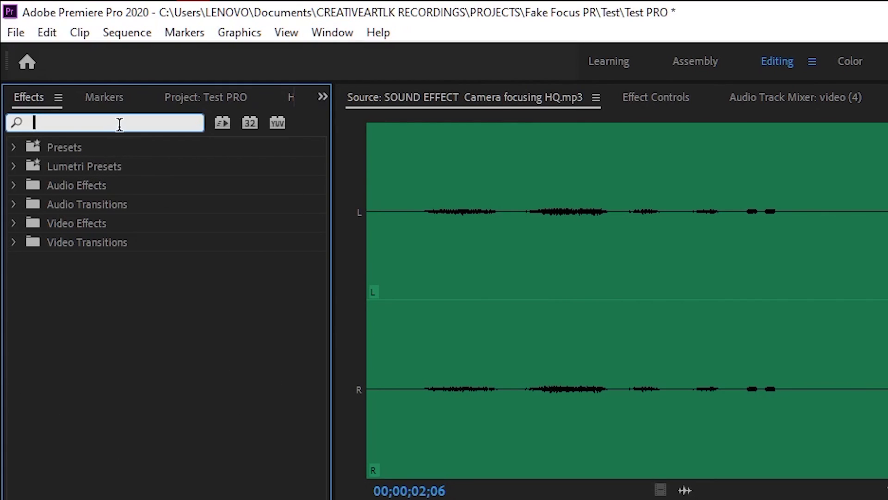
text(blu)
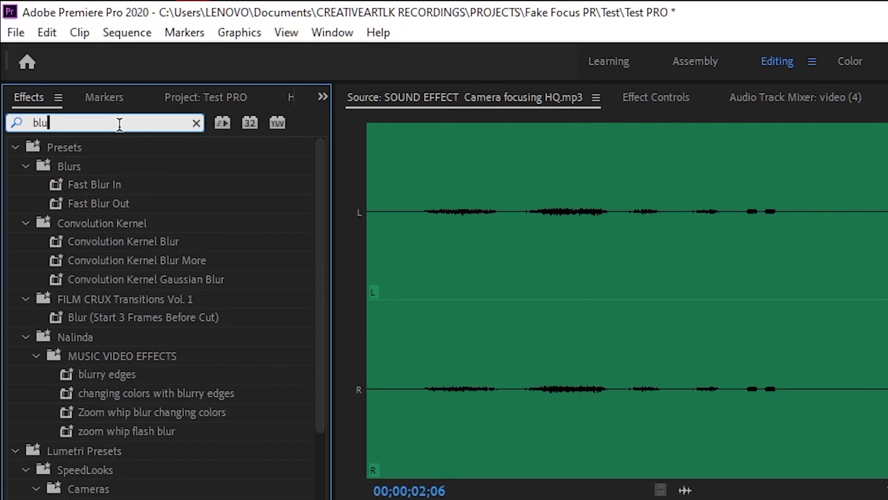
text(r)
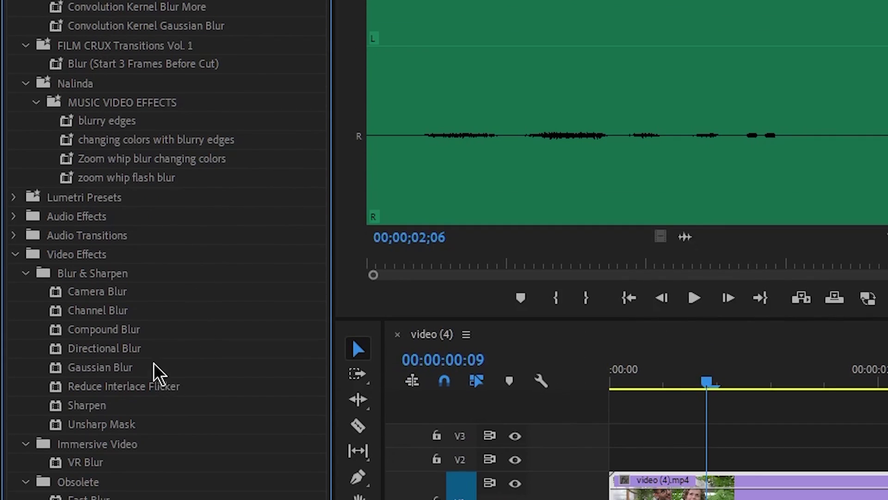
click(133, 370)
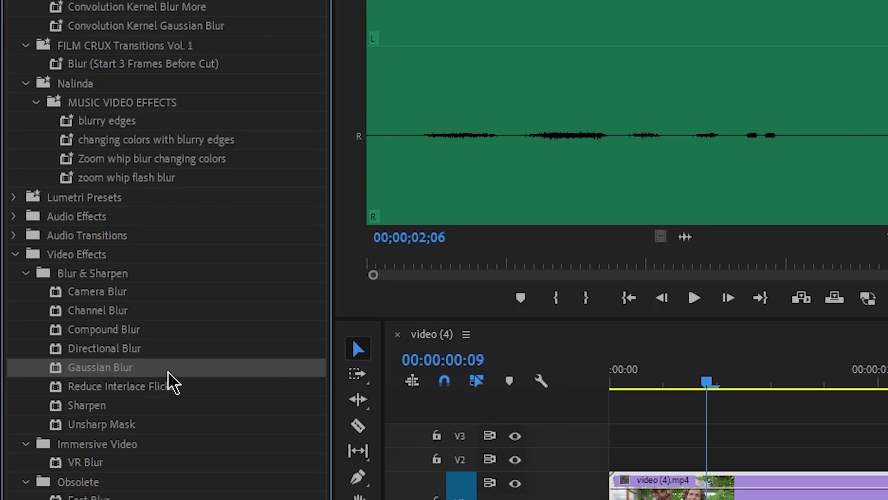
mouse_move(192, 368)
mouse_down()
mouse_move(384, 370)
mouse_move(341, 322)
mouse_up()
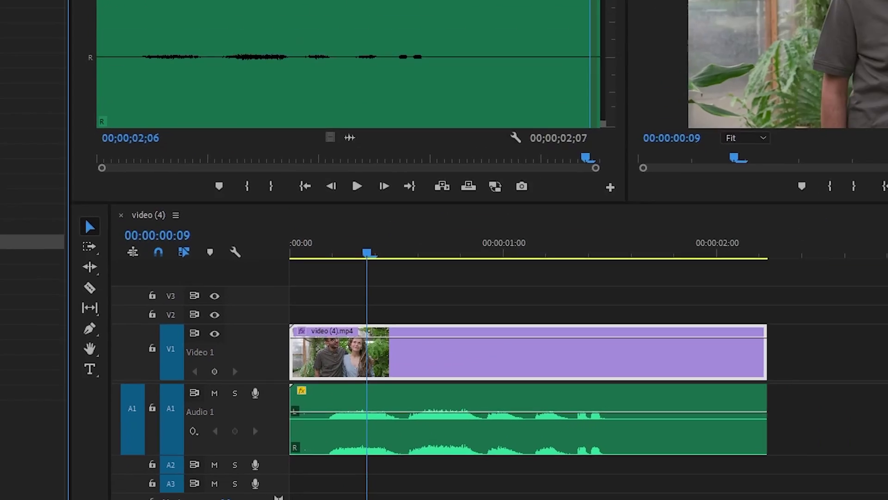
Step: Show Gaussian Blur in Effect Controls, return the playhead to the start, and enlarge A1
click(327, 62)
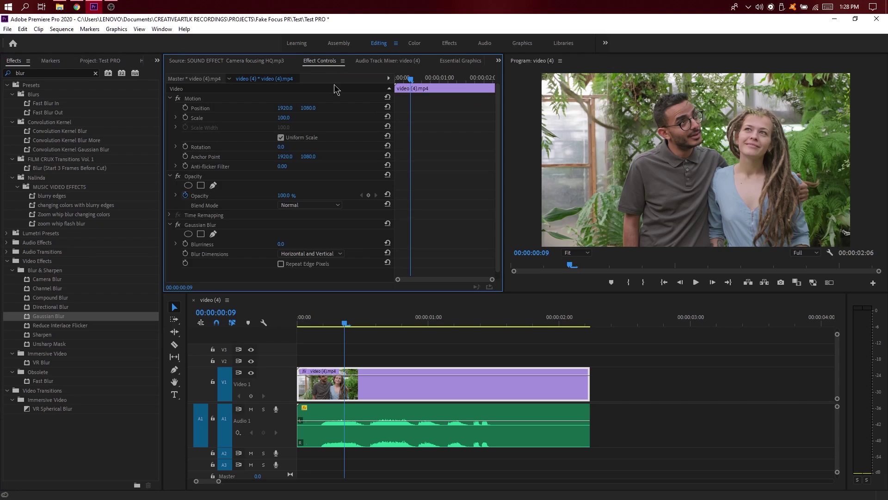
scroll(439, 178, down, 1)
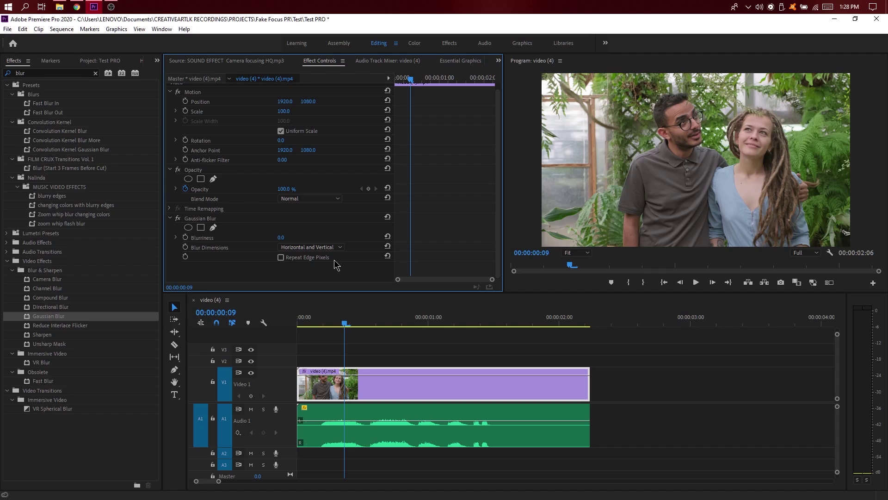
drag(345, 325, 300, 330)
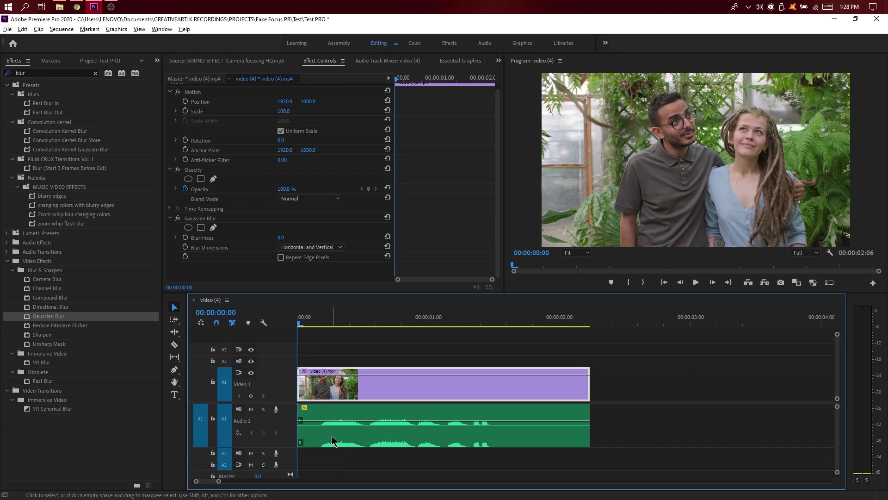
scroll(332, 436, up, 2)
scroll(323, 442, up, 2)
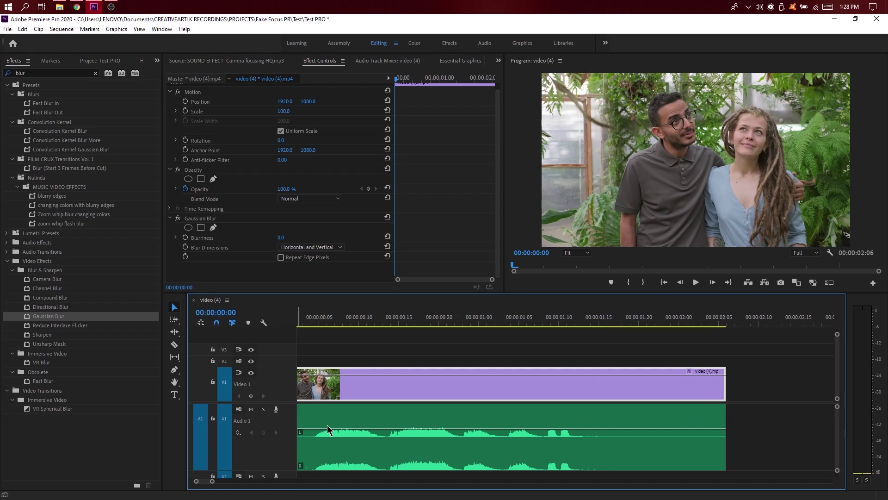
scroll(335, 425, up, 1)
click(378, 419)
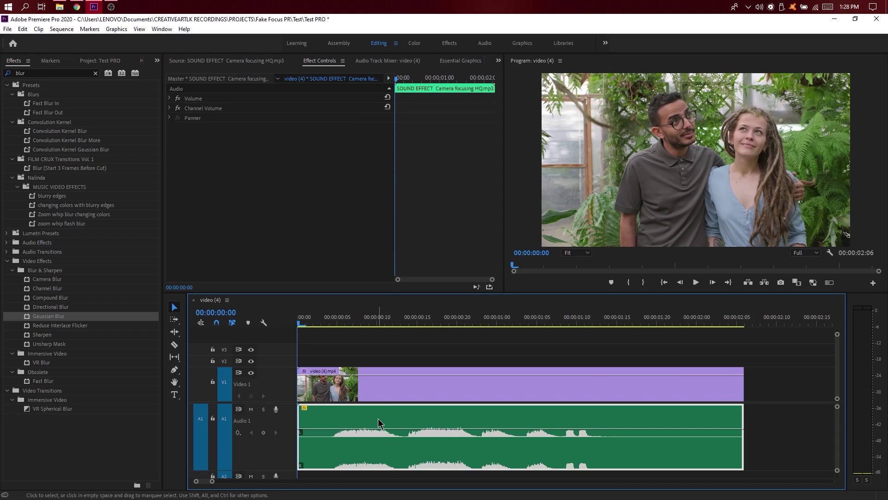
click(264, 323)
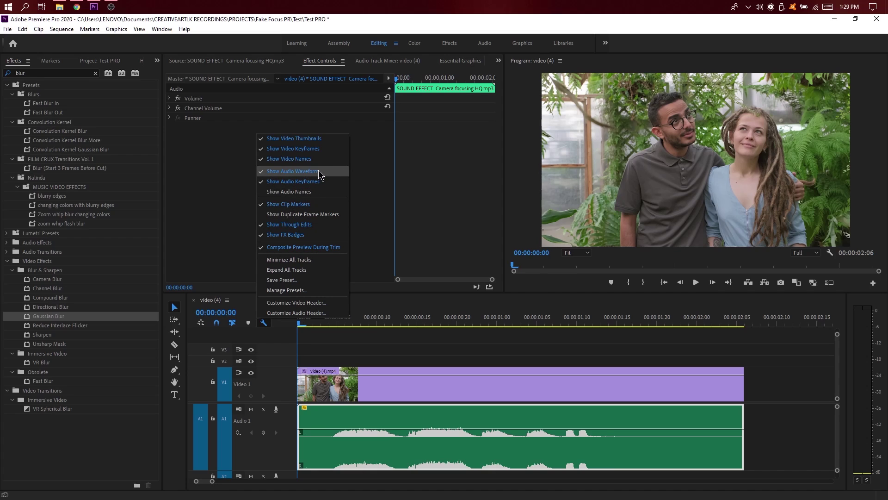
click(318, 170)
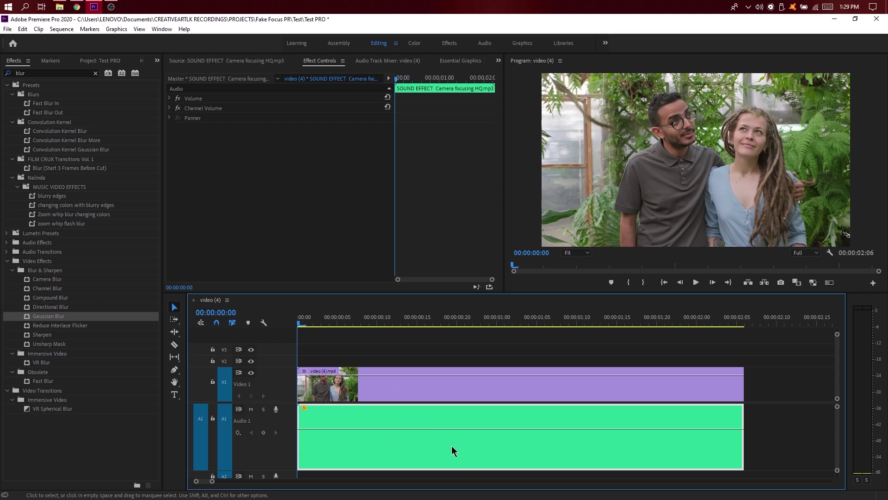
click(263, 323)
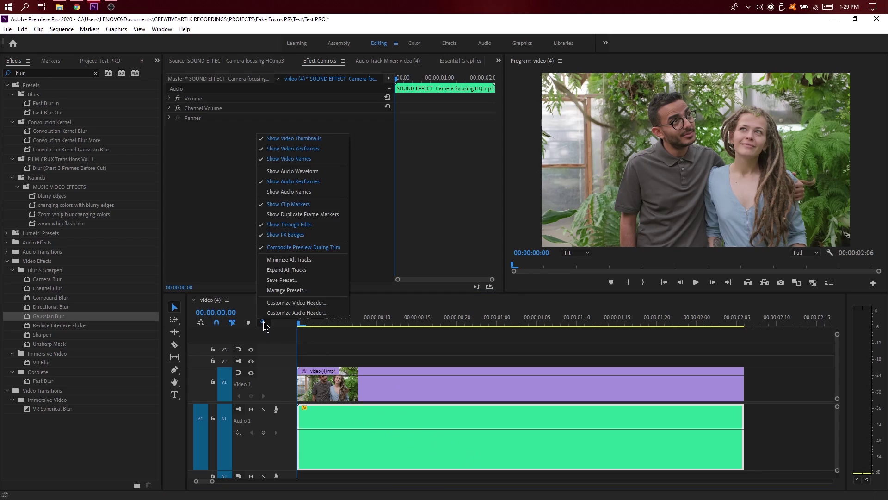
click(304, 171)
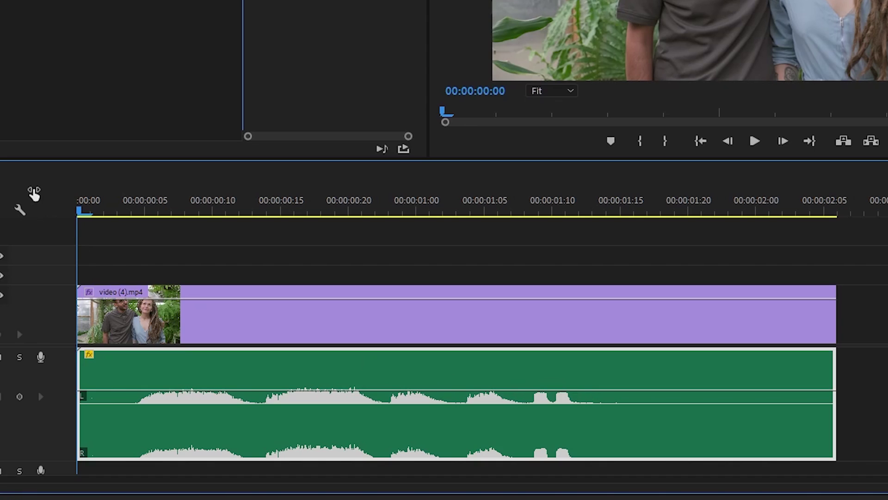
Step: Select the couple clip and set a Blurriness keyframe of 0.0 at 00:00:00:00
click(528, 323)
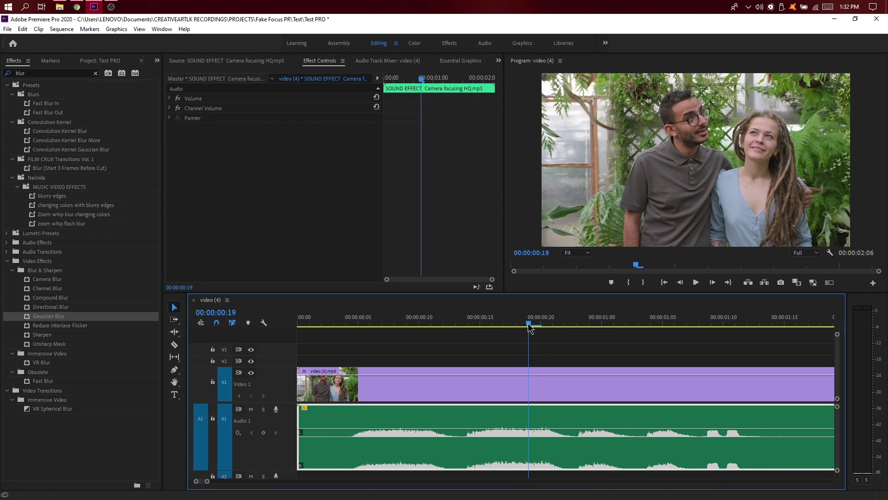
drag(530, 328, 292, 333)
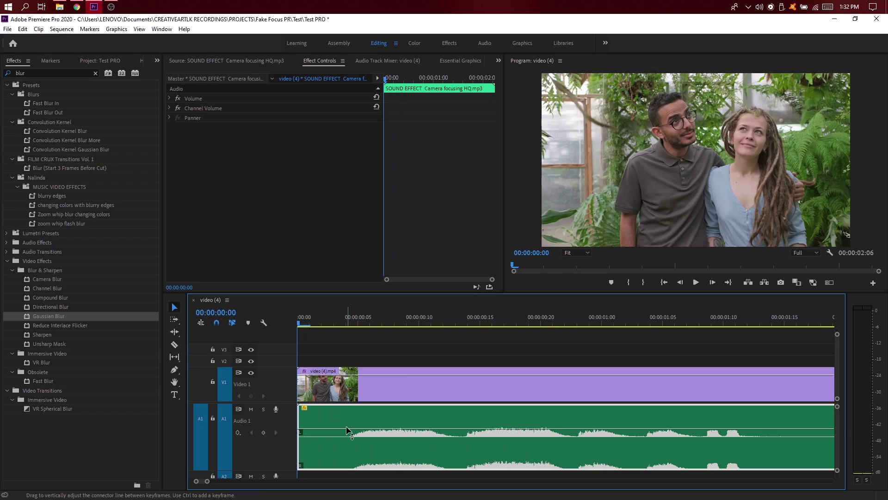
click(377, 393)
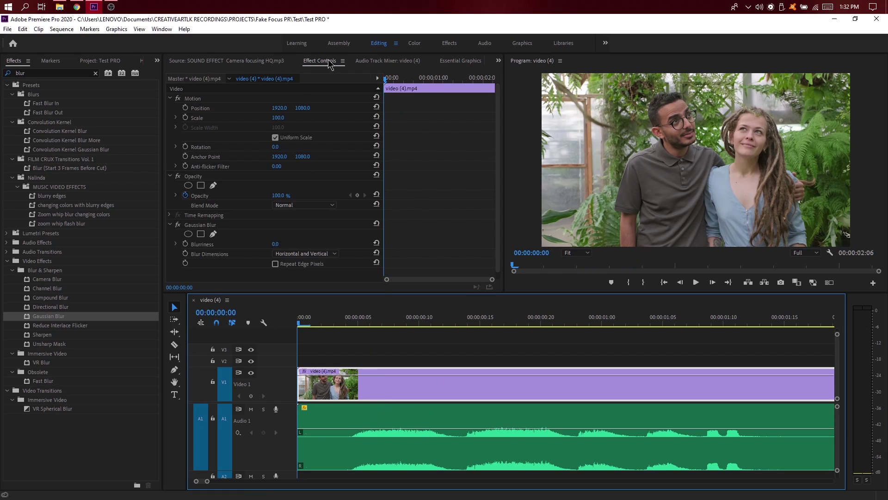
click(162, 30)
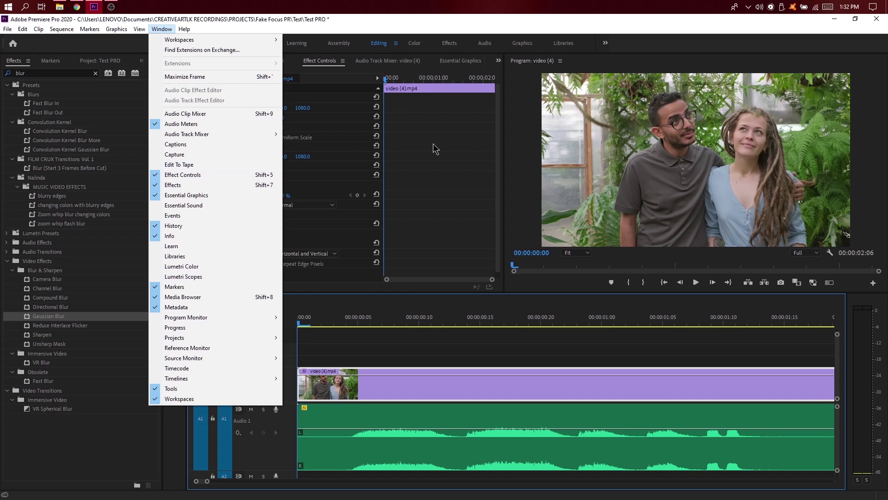
click(404, 379)
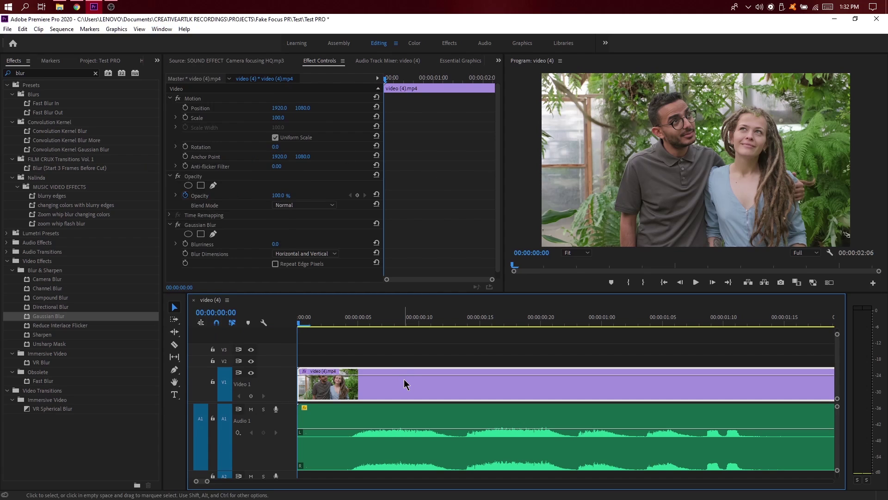
click(185, 244)
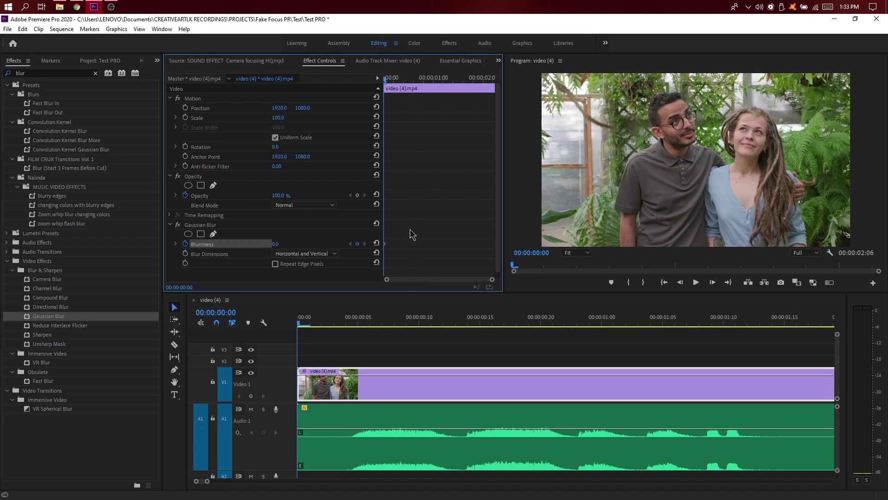
Step: Add a Blurriness keyframe of 80 at 00:00:00:04 and turn on Repeat Edge Pixels
click(434, 78)
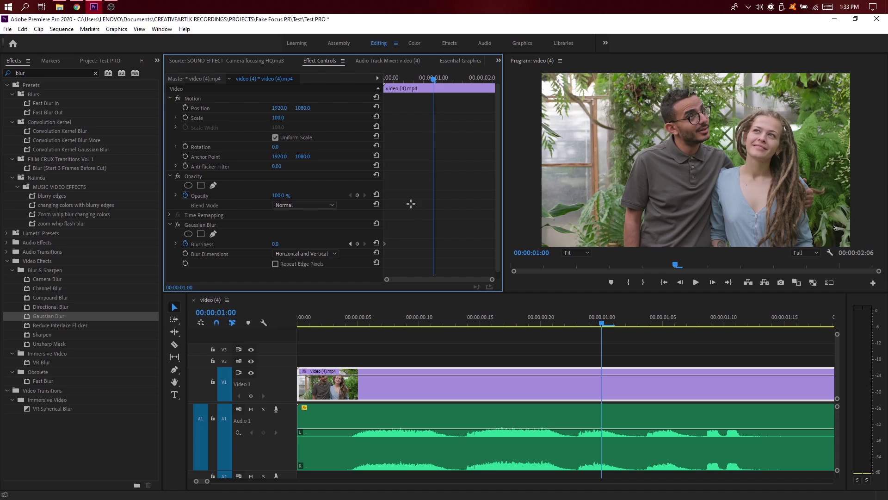
scroll(377, 286, down, 1)
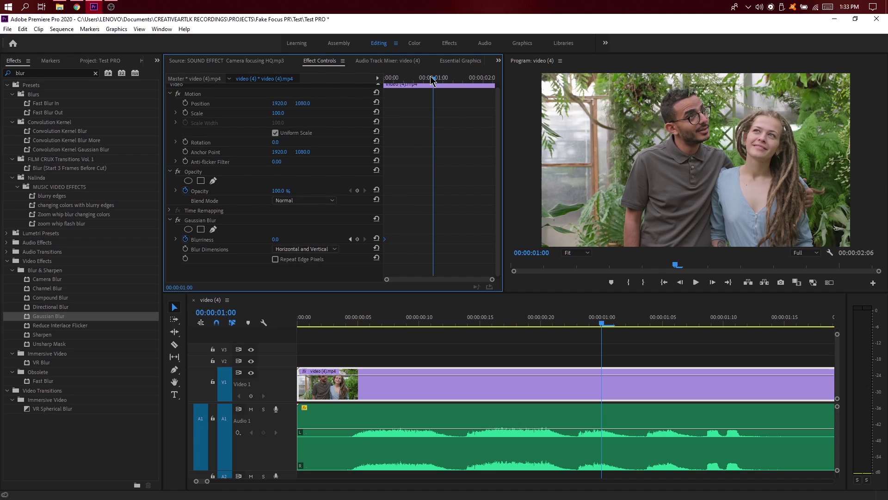
drag(434, 79, 370, 97)
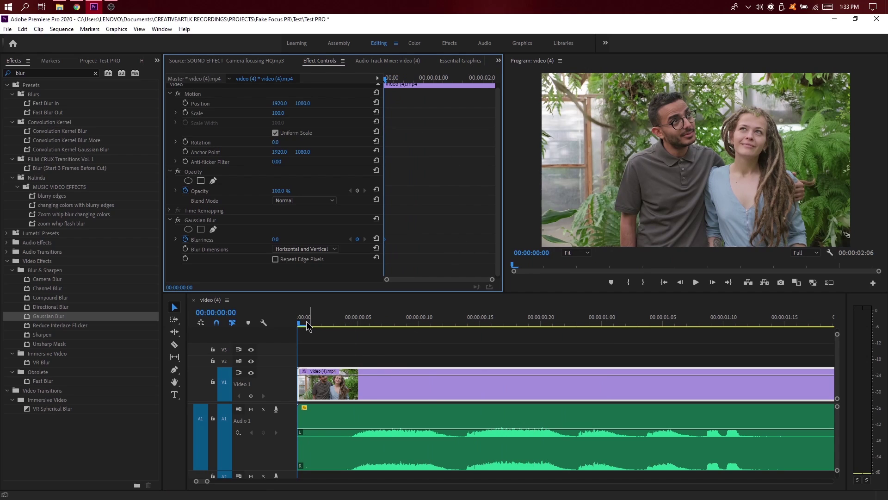
click(346, 322)
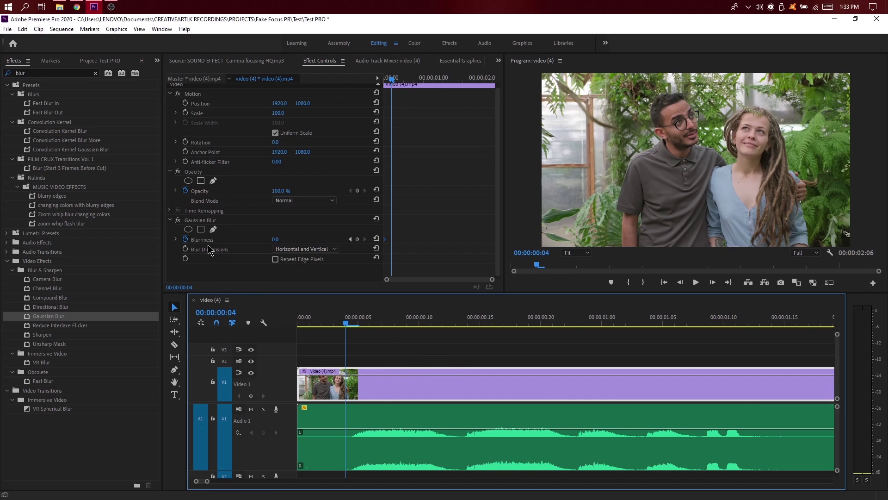
click(275, 239)
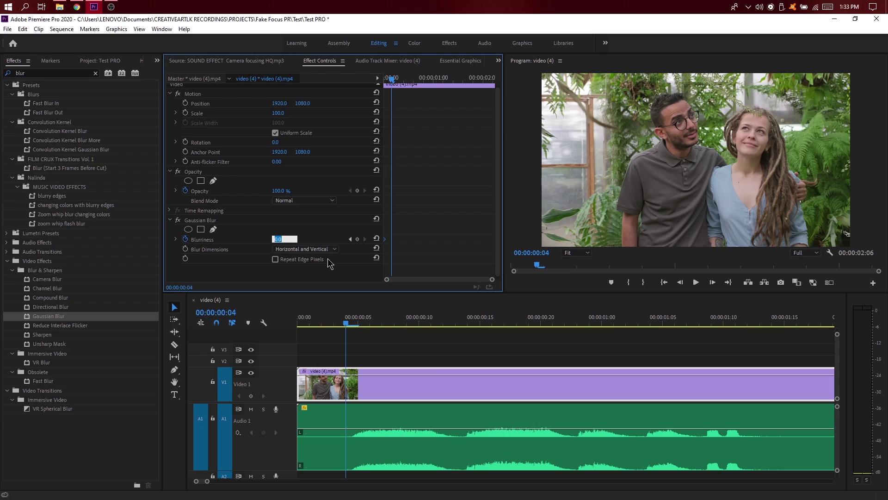
text(80)
key(Return)
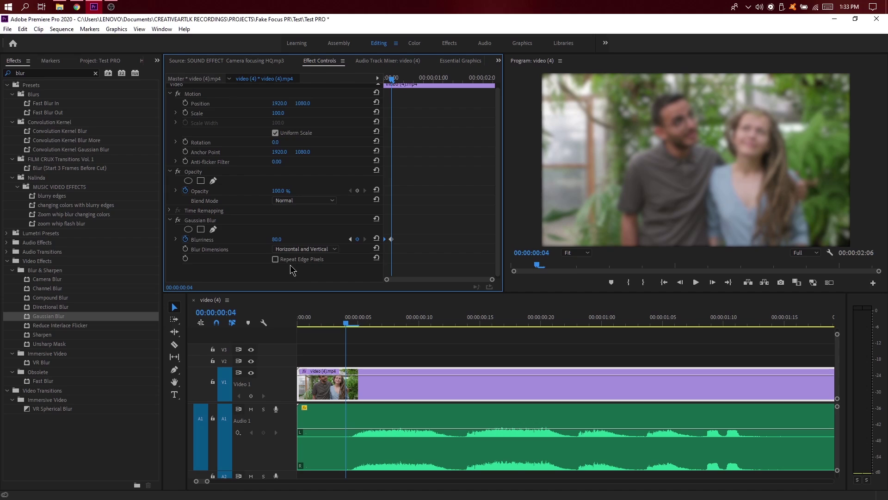
click(276, 260)
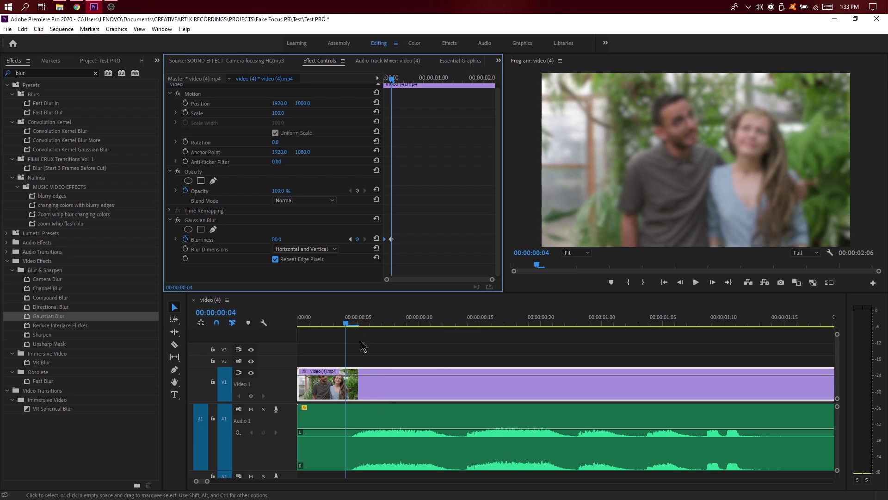
Step: Add a Blurriness keyframe of 20 at 00:00:00:12
click(446, 318)
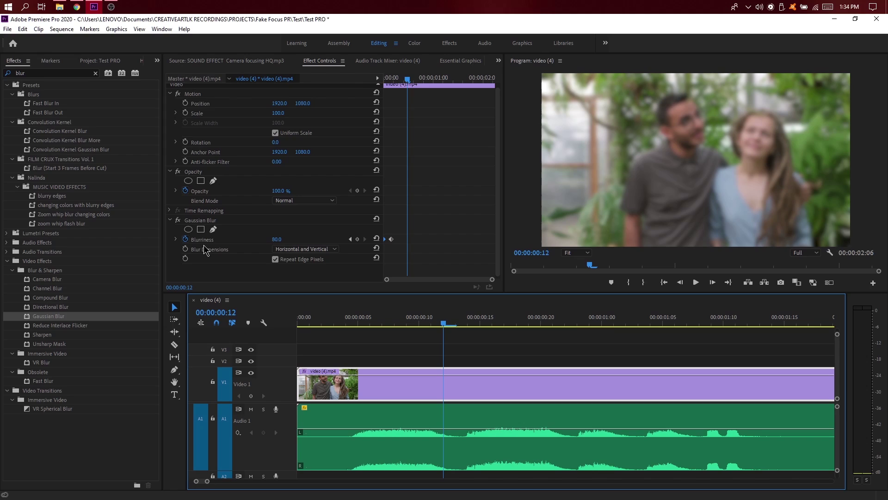
click(277, 240)
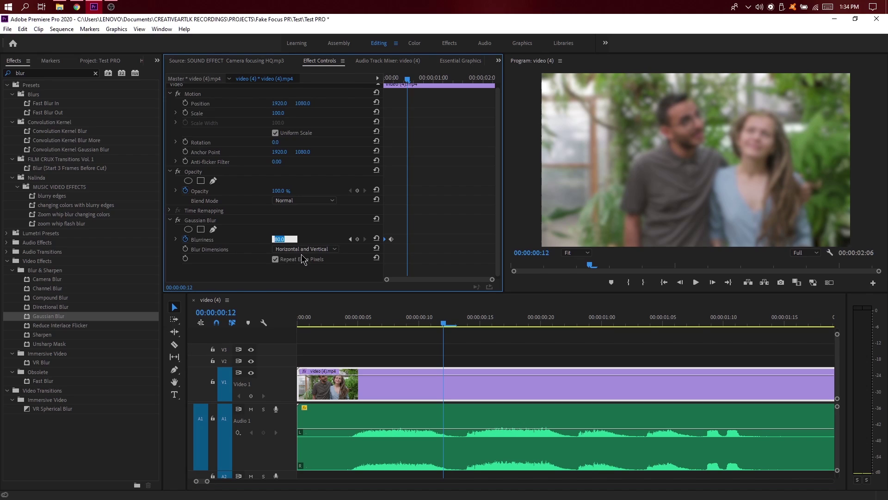
text(10)
key(Return)
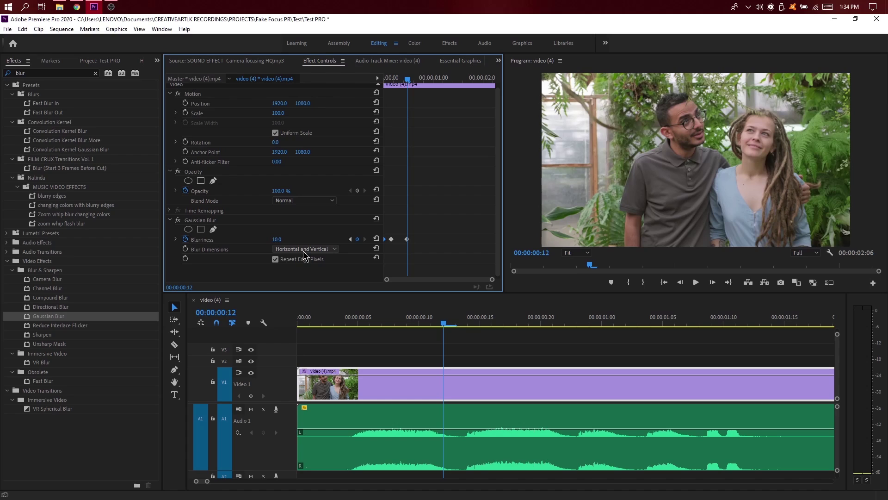
click(277, 239)
text(20)
key(Return)
Step: Play the blur animation back from the sequence start
click(283, 321)
key(Home)
key(space)
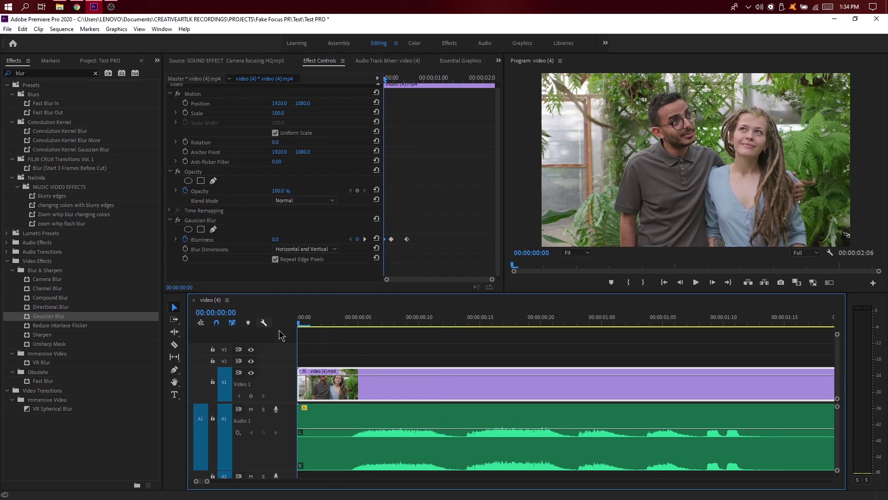
key(space)
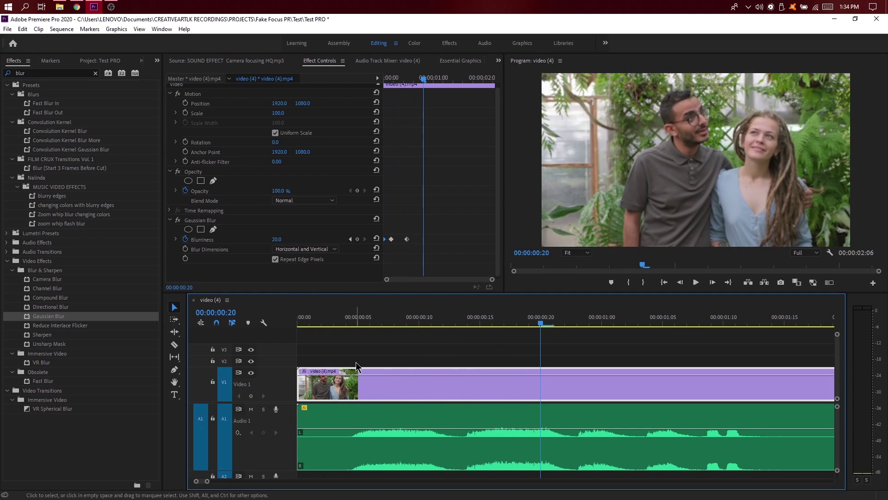
click(432, 320)
drag(434, 317, 309, 320)
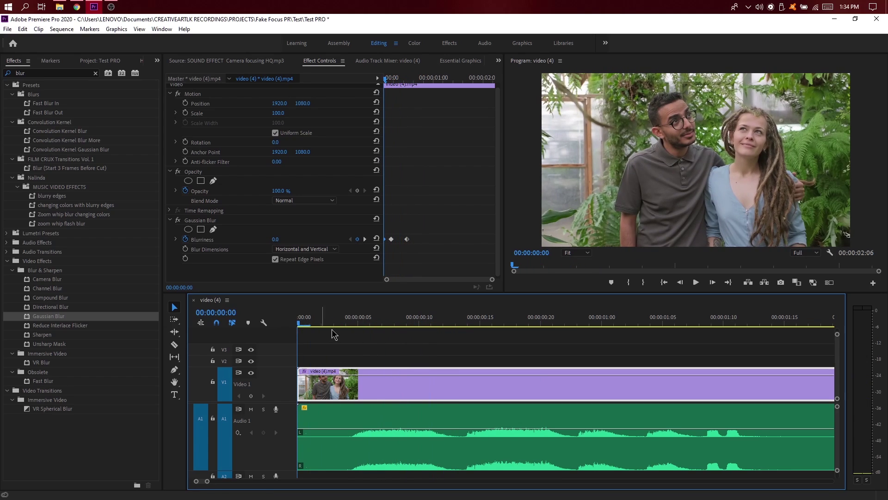
key(space)
key(space)
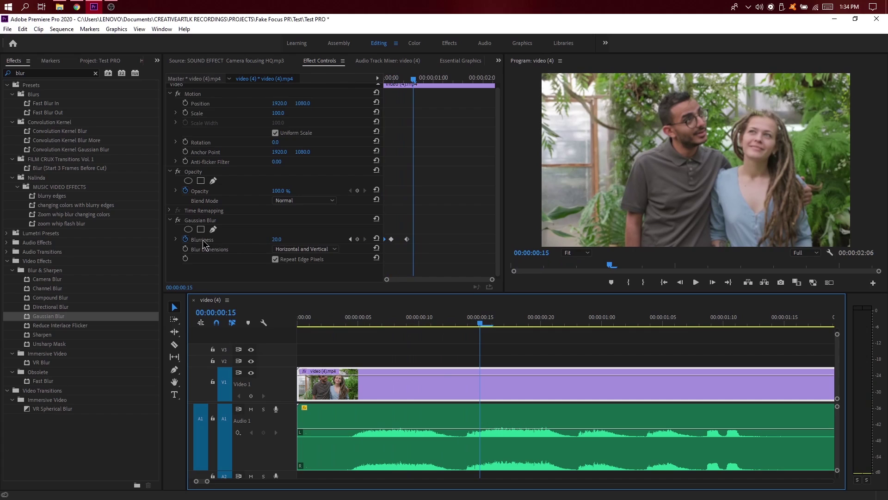
Step: Step between the Blurriness keyframes with the keyframe navigator arrows
click(350, 239)
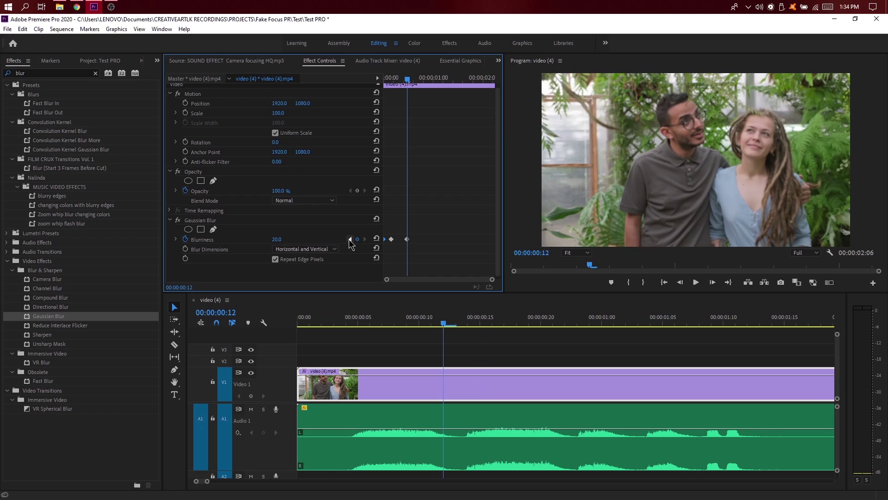
click(350, 239)
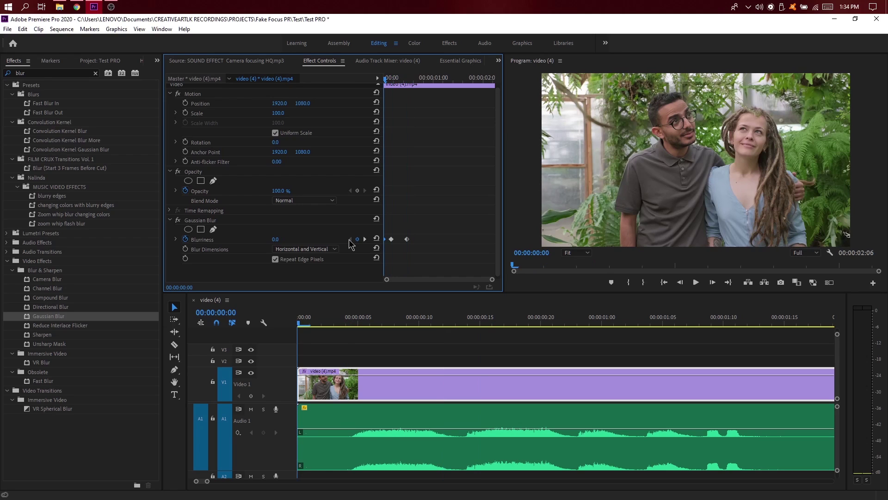
click(365, 240)
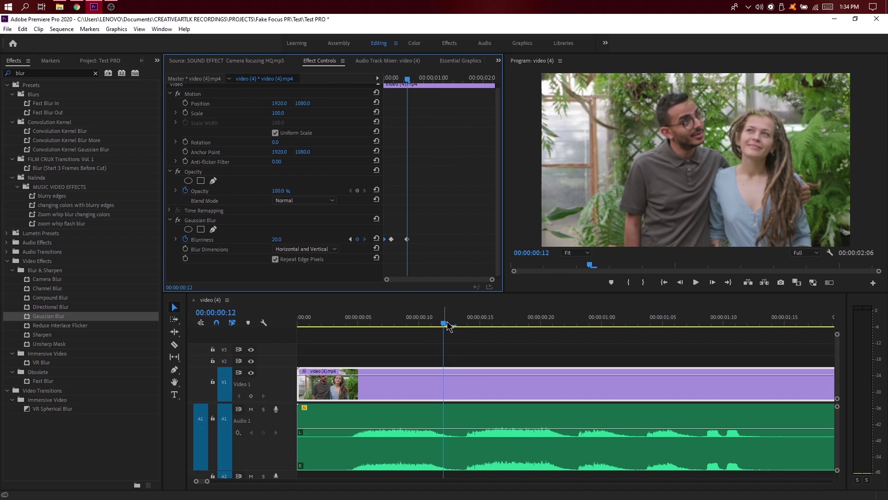
drag(448, 324, 467, 326)
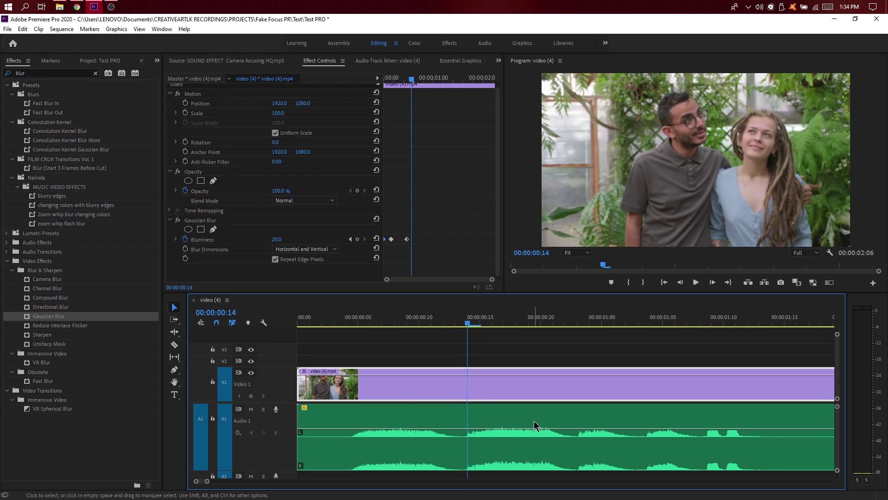
Step: Add a Blurriness keyframe of 80 at frame 14
scroll(539, 435, down, 1)
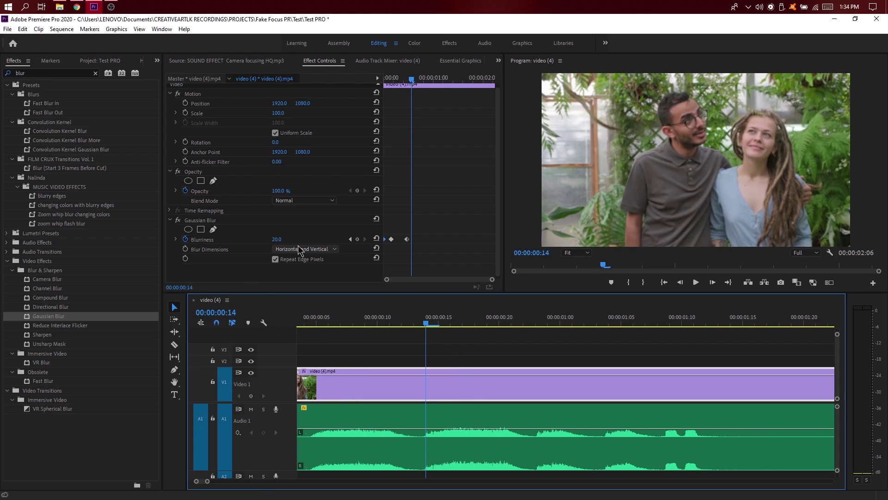
click(278, 240)
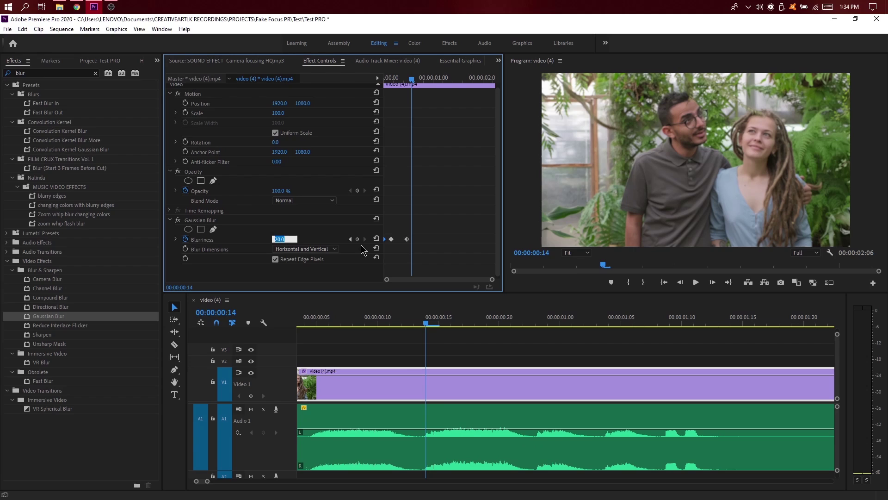
text(80)
key(Return)
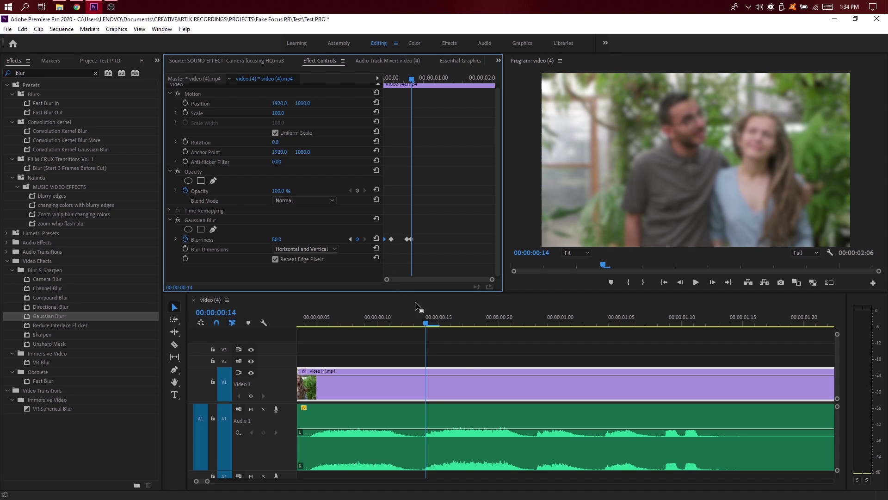
Step: Add a Blurriness keyframe of 30 at frame 22
drag(438, 323, 523, 331)
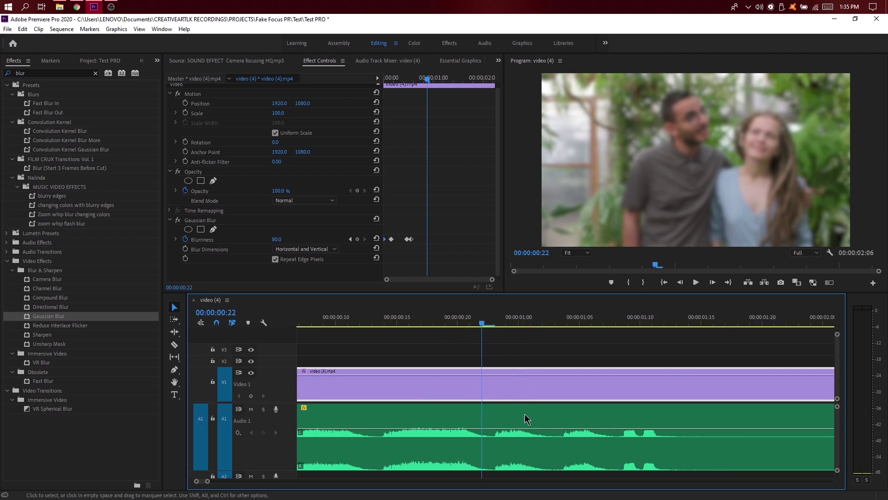
click(444, 322)
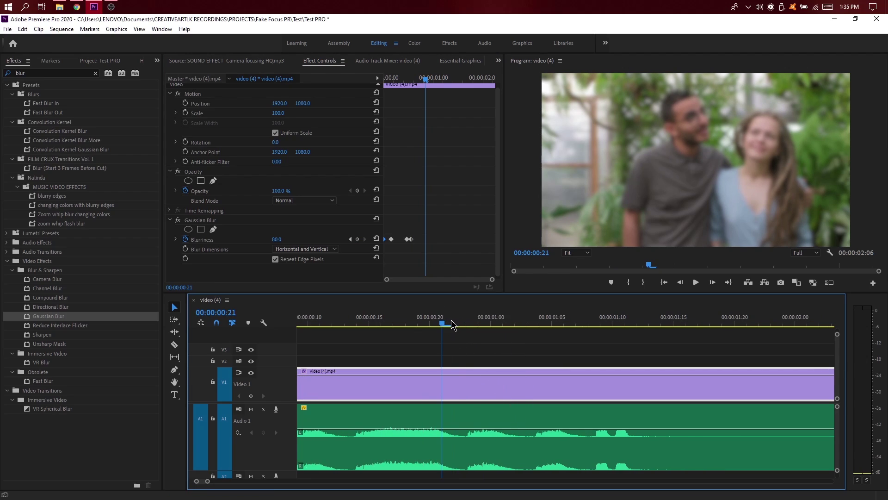
click(453, 325)
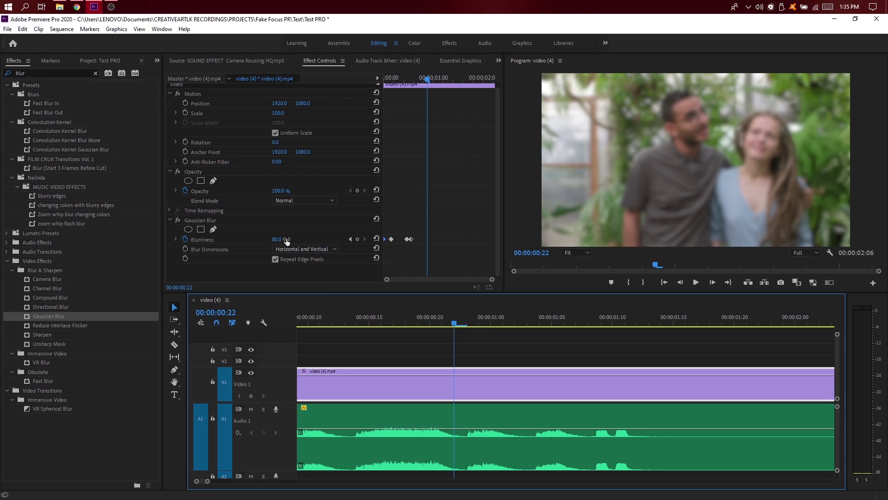
click(273, 239)
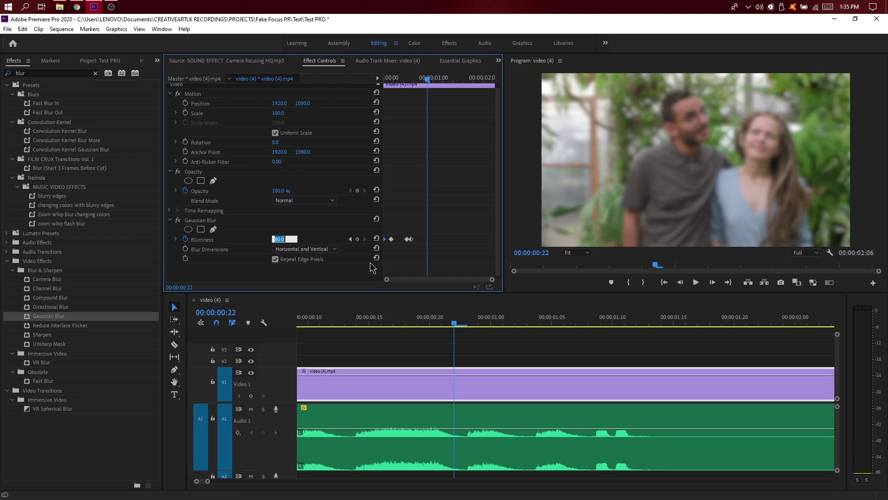
text(30)
key(Return)
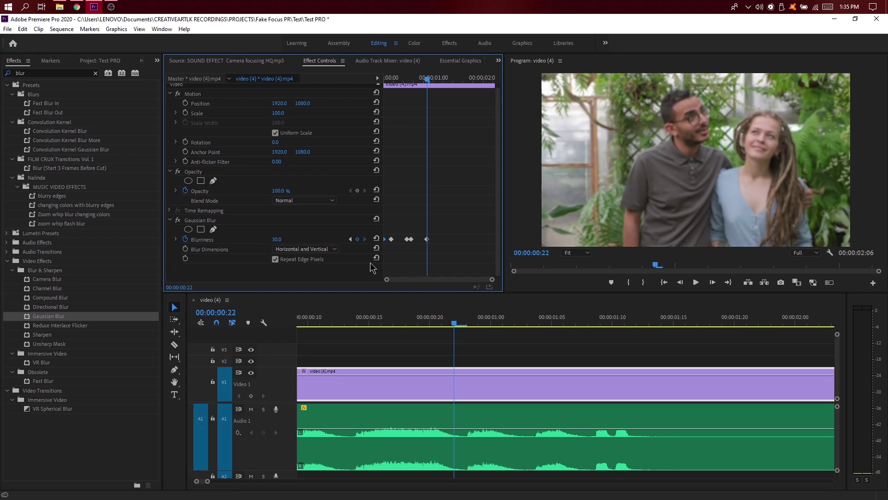
Step: Add a Blurriness keyframe of 50 at 00:00:00:23
click(458, 325)
key(Right)
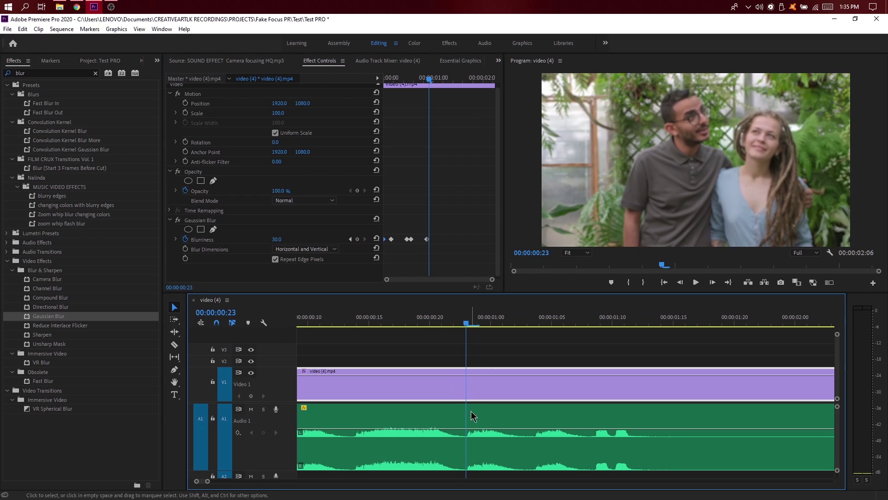
scroll(465, 463, up, 1)
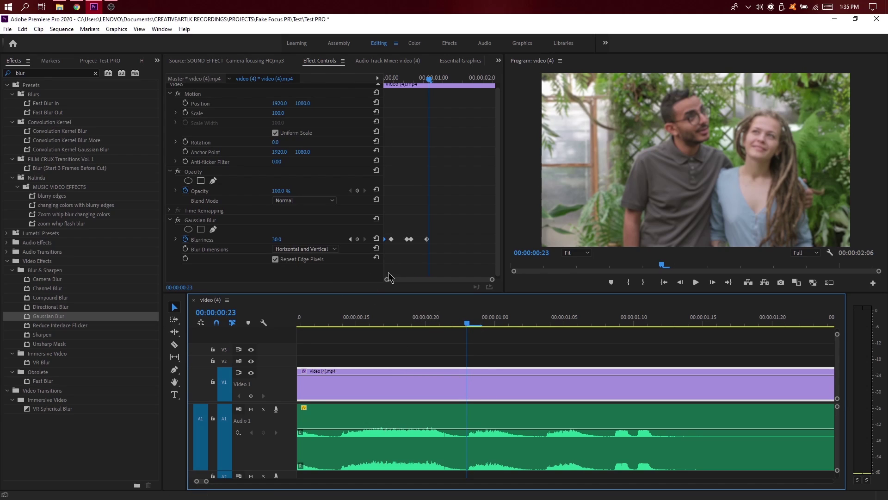
click(279, 239)
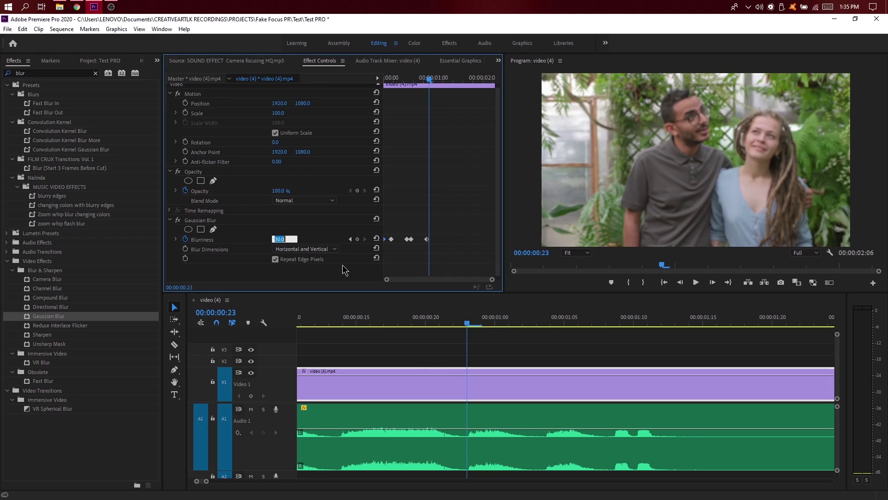
text(5)
text(0)
key(Return)
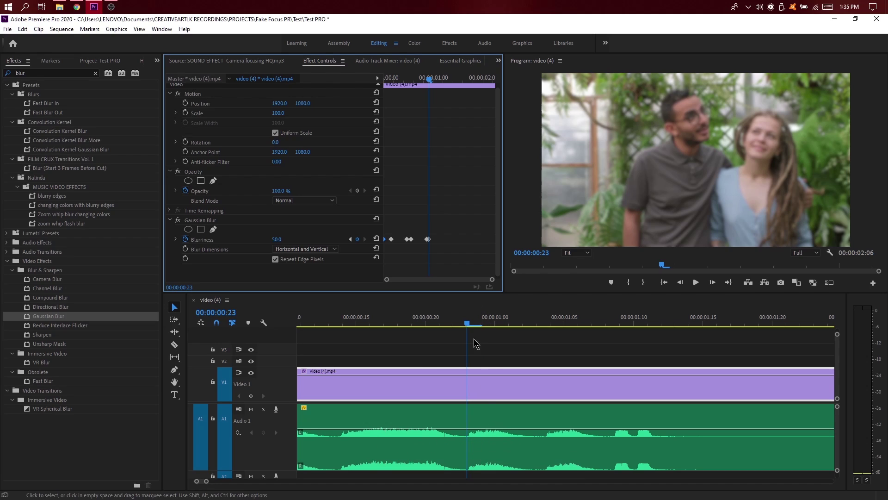
Step: Set a Blurriness keyframe of 6 at 00:00:01:02
drag(467, 325, 517, 337)
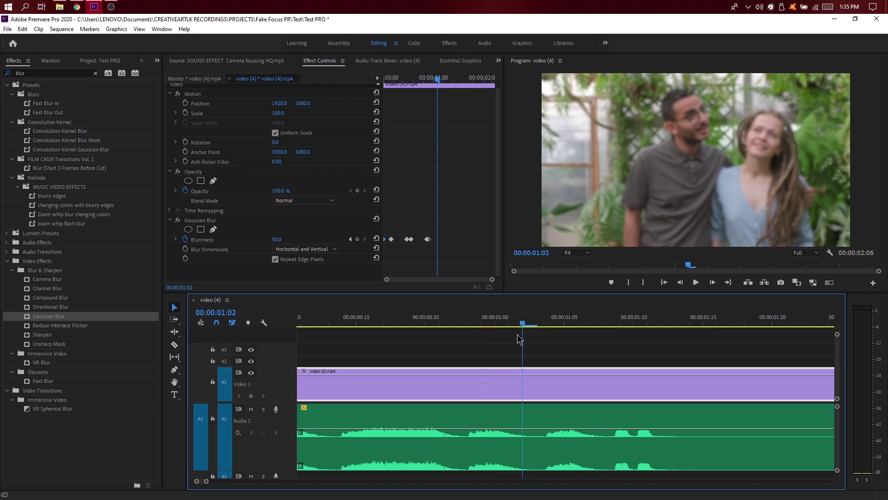
click(277, 239)
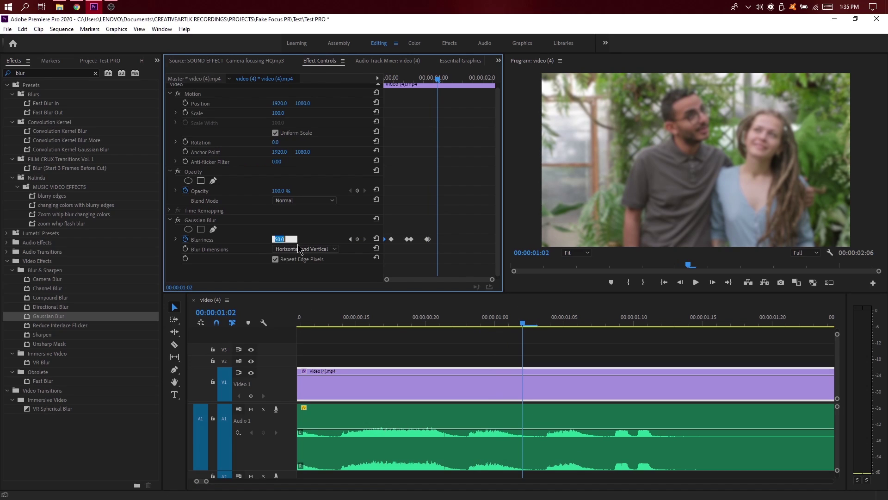
text(5)
key(Return)
text(6)
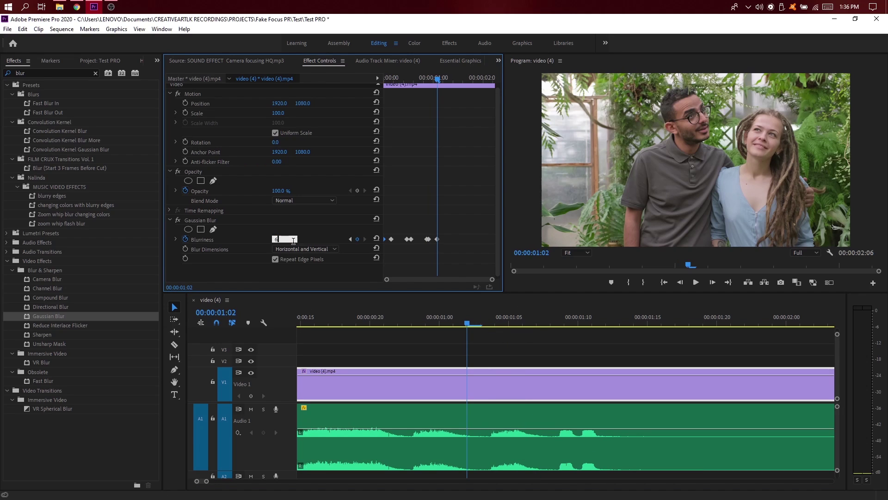
key(Return)
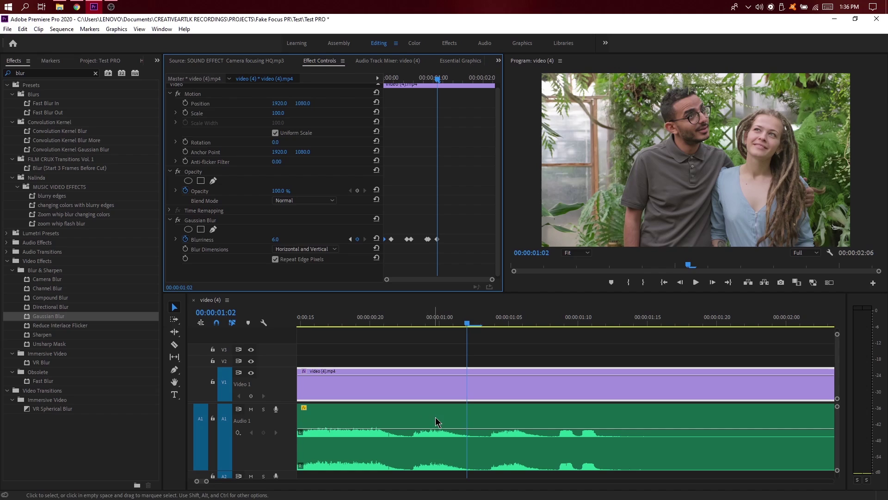
Step: Move the playhead ahead to 00:00:01:04
scroll(443, 420, up, 5)
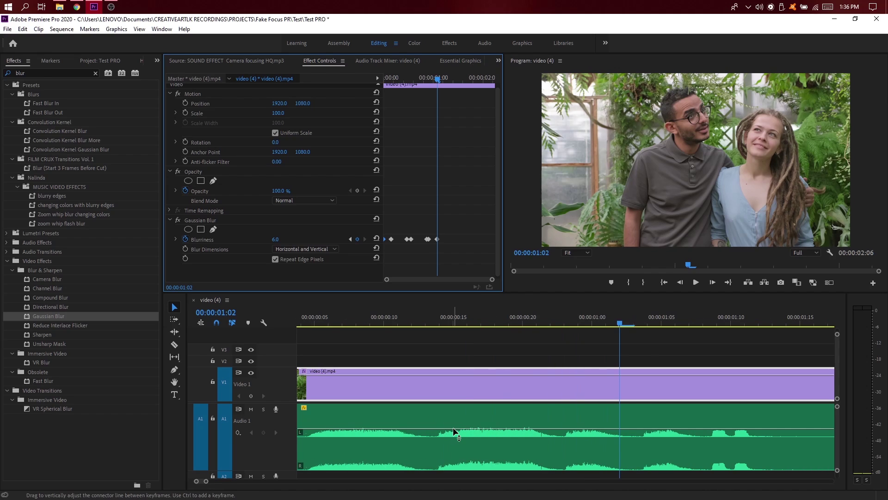
scroll(519, 387, down, 1)
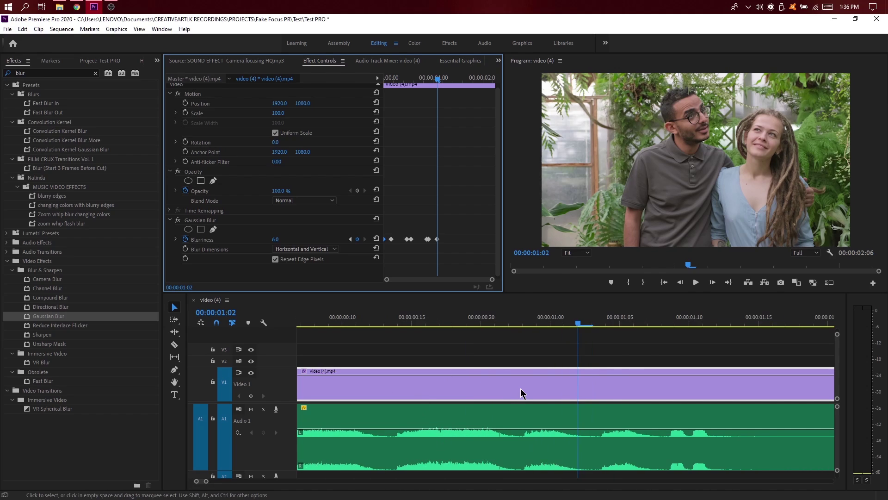
scroll(521, 398, up, 2)
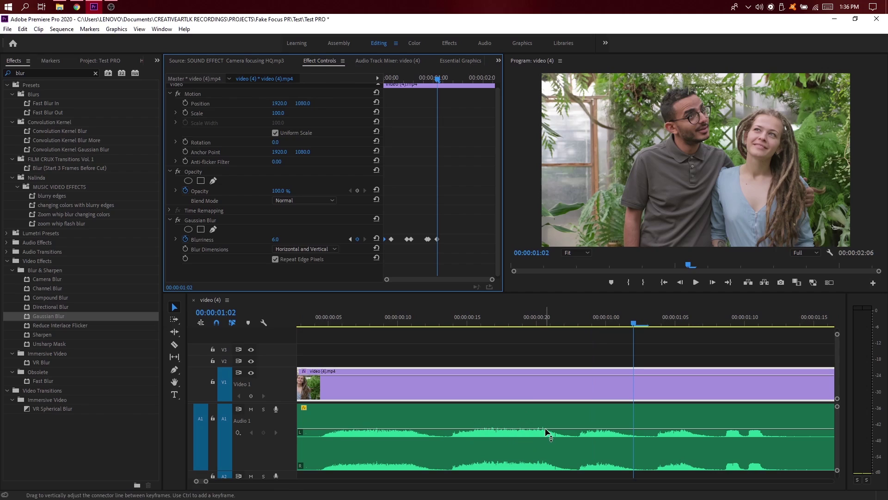
scroll(537, 435, down, 2)
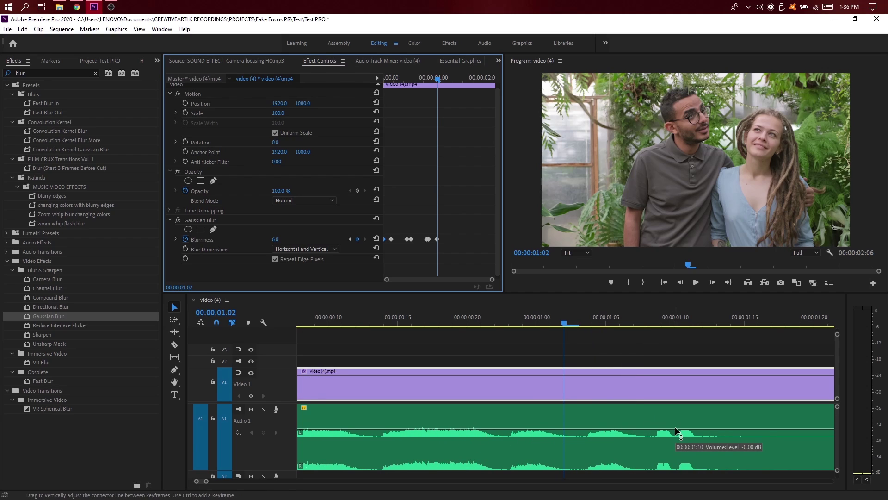
scroll(609, 428, down, 2)
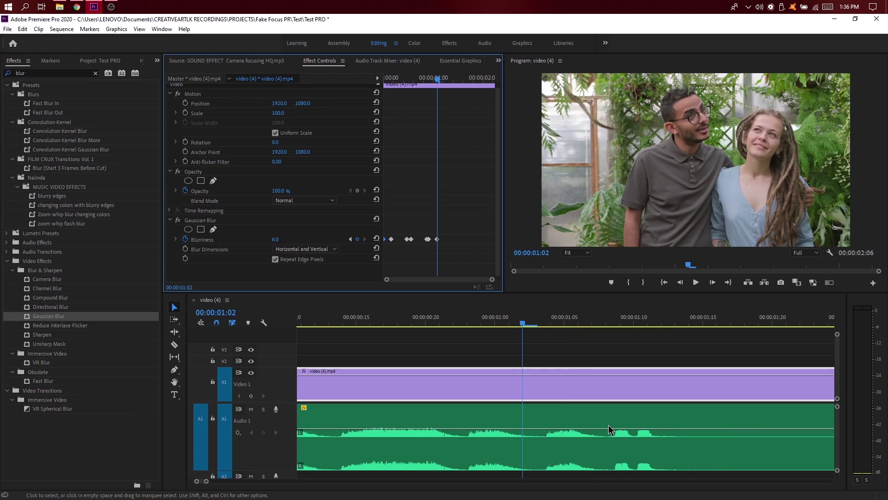
click(520, 327)
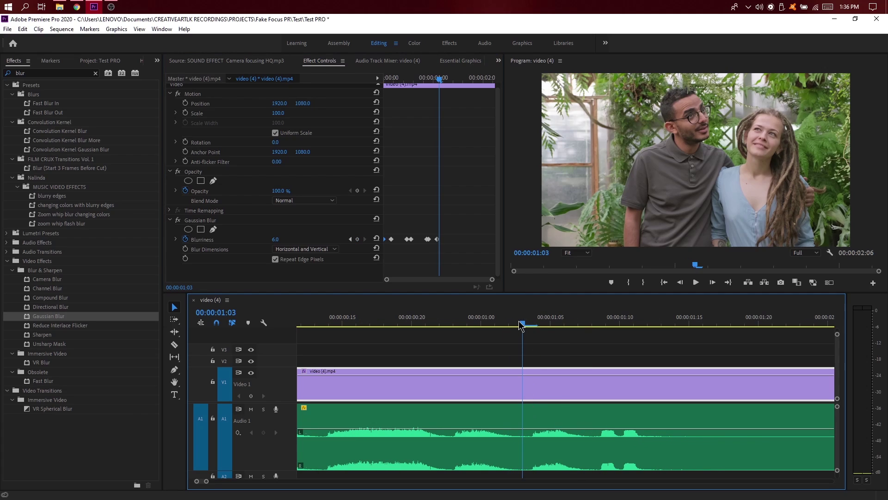
key(Right)
key(Right)
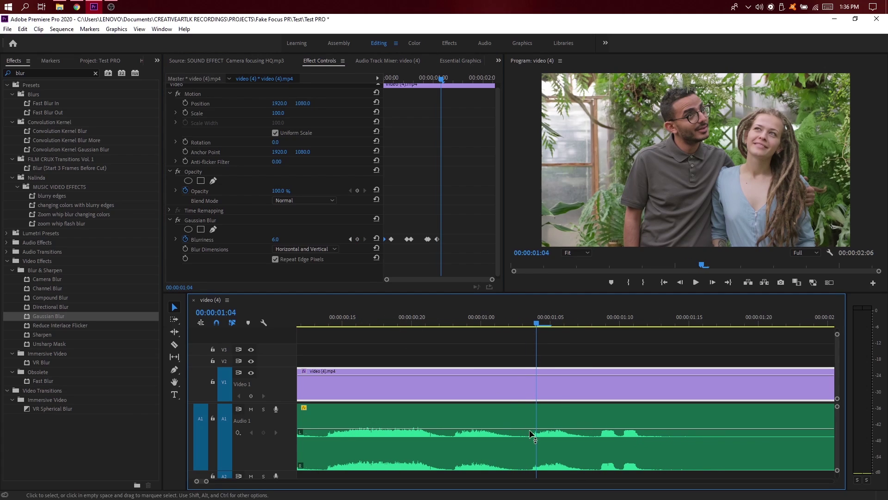
Step: Add Blurriness keyframes of 50 at 00:00:01:04 and 6 at 00:00:01:07
click(272, 241)
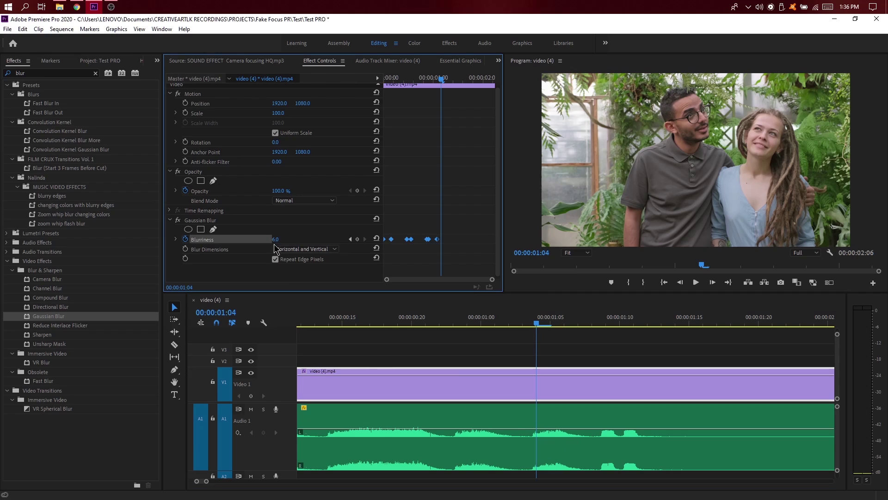
click(278, 240)
text(0)
key(Return)
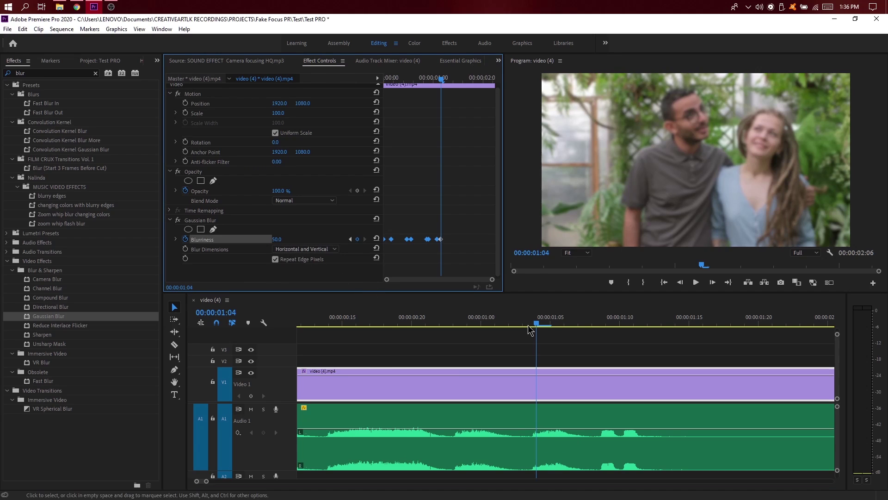
drag(554, 320, 577, 323)
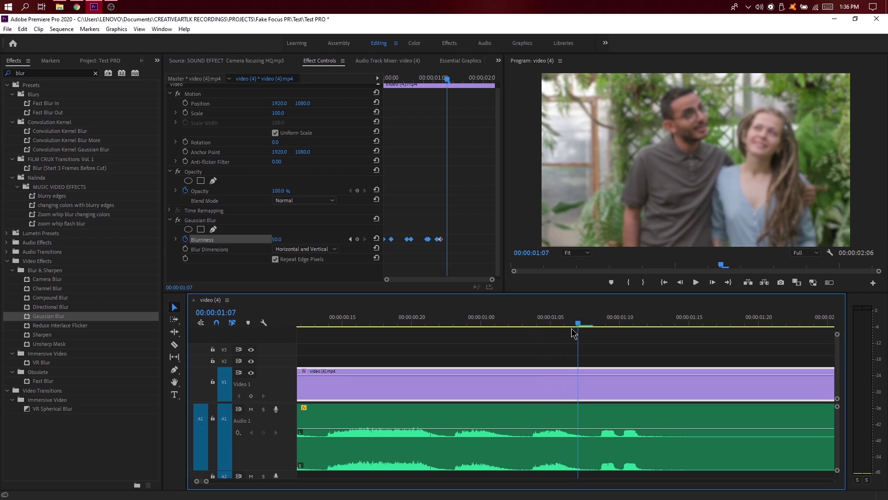
click(279, 239)
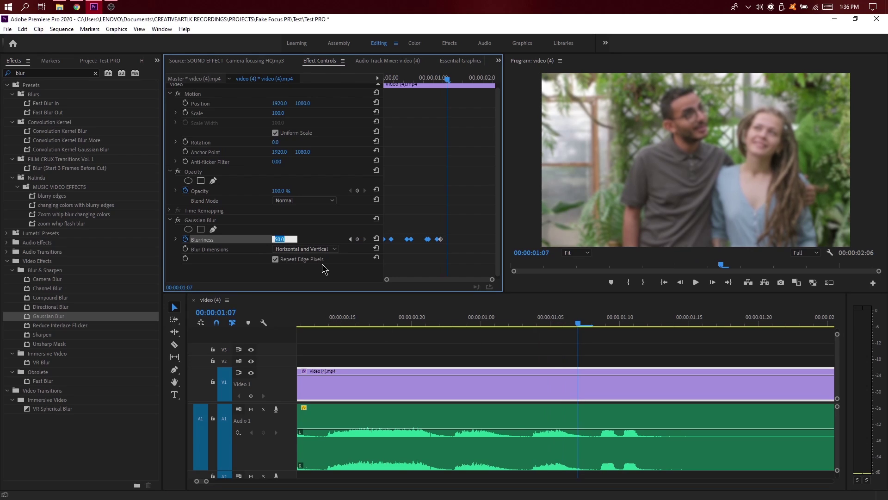
text(6)
key(Return)
Step: Add Blurriness keyframes of 70 at 01:08, 4 at 01:10 and 50 at 01:11
click(605, 322)
scroll(608, 350, down, 1)
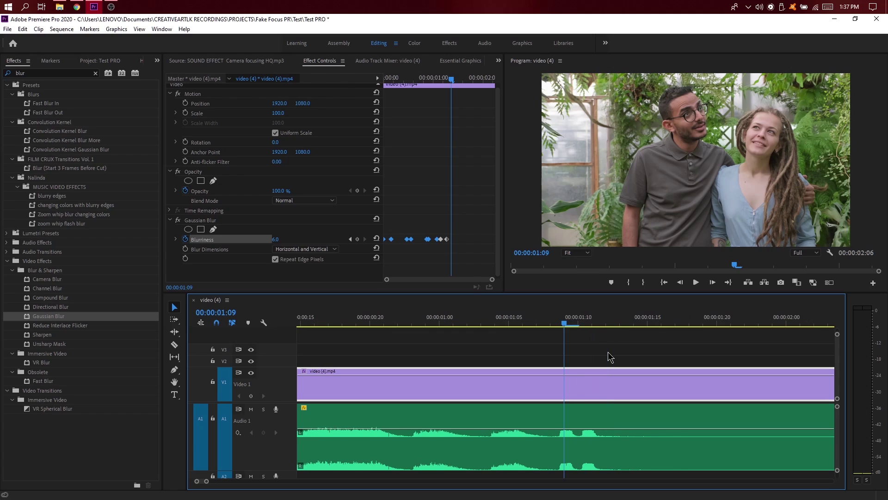
key(Left)
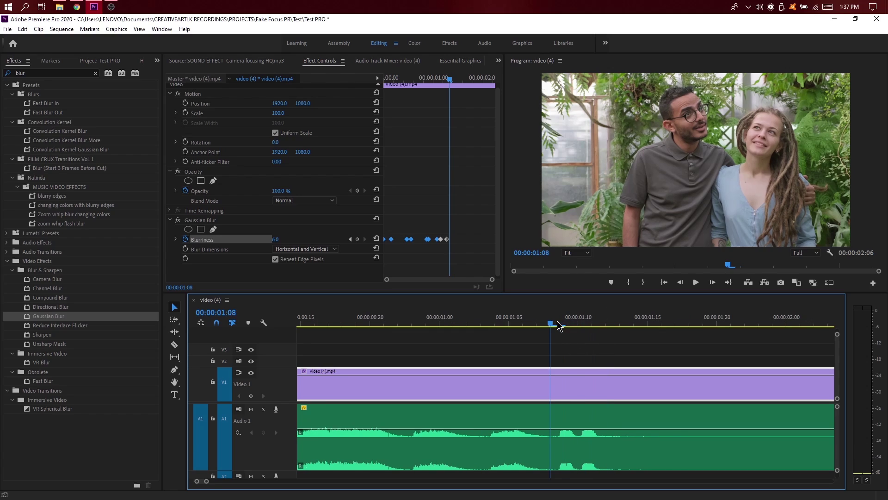
click(276, 239)
text(70)
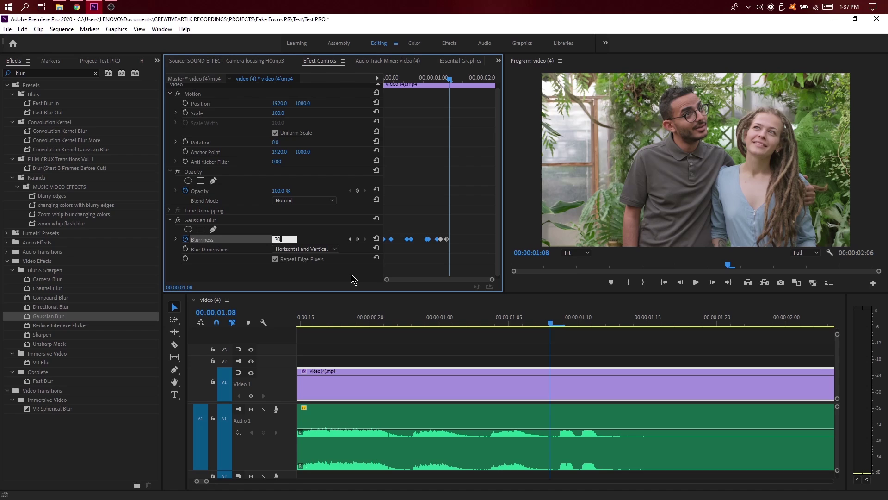
key(Return)
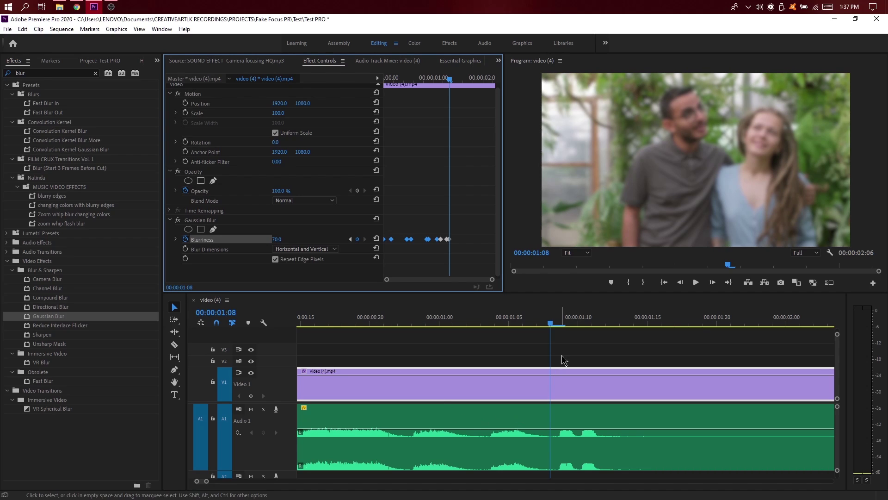
click(581, 323)
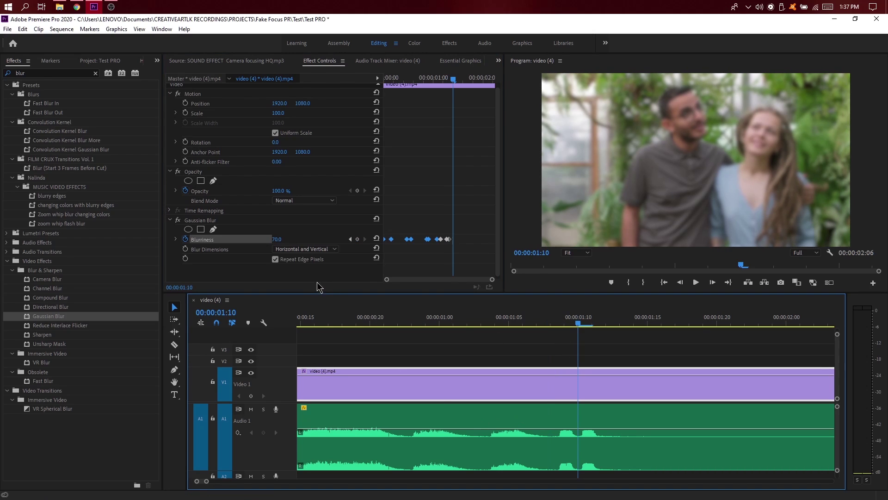
click(278, 239)
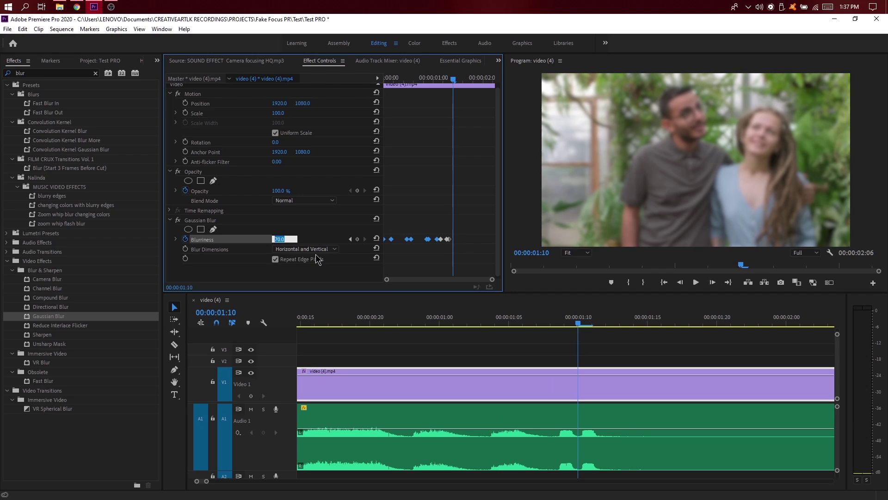
text(4)
key(Return)
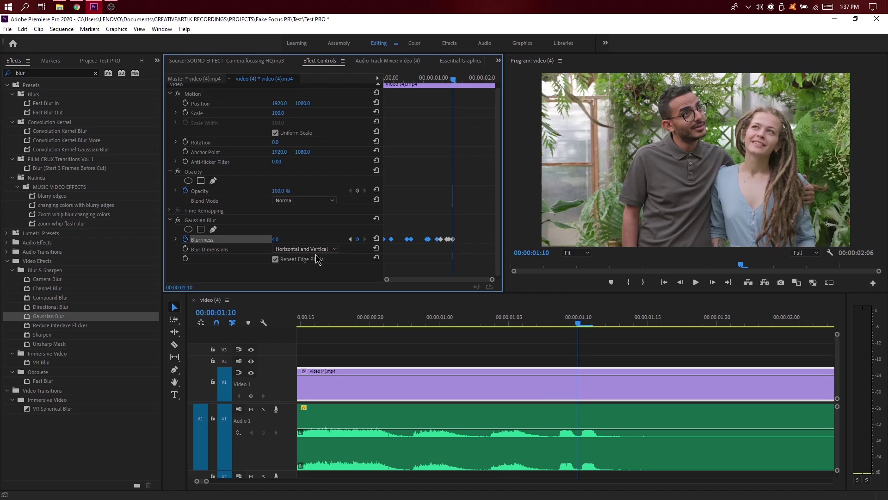
key(Right)
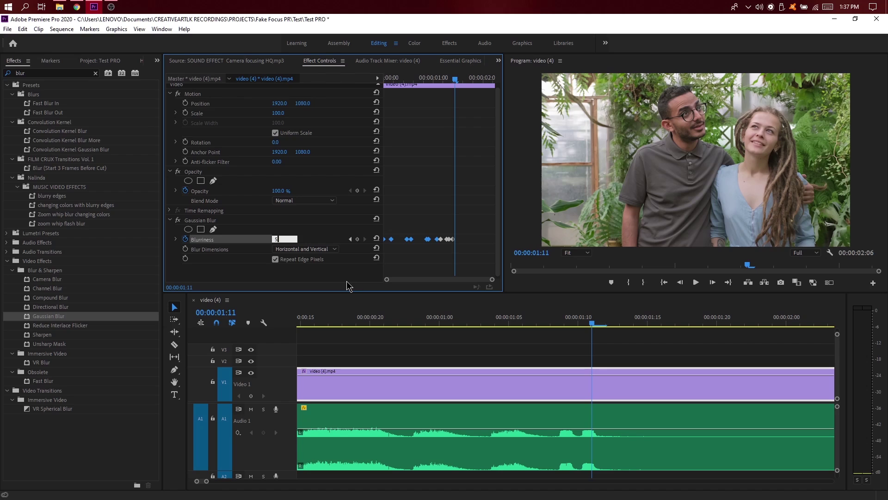
key(Return)
Step: Set a sharp Blurriness keyframe of 0 at 00:00:01:12
click(609, 413)
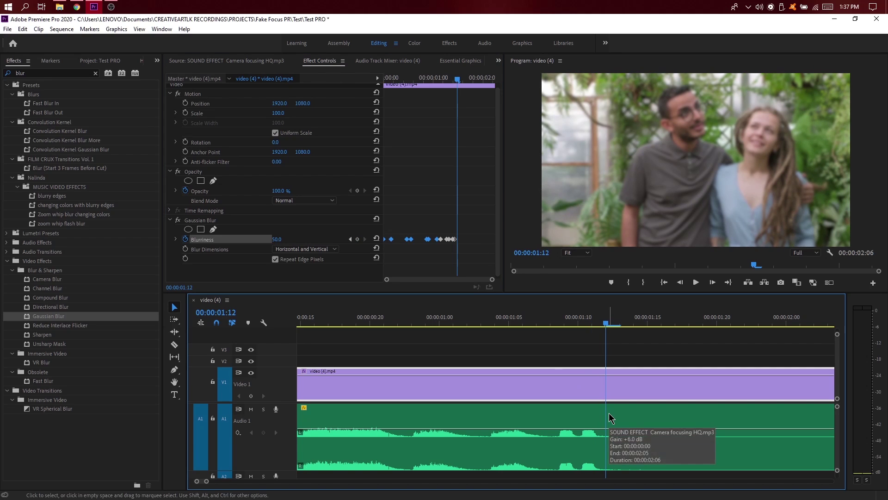
key(Right)
key(minus)
key(minus)
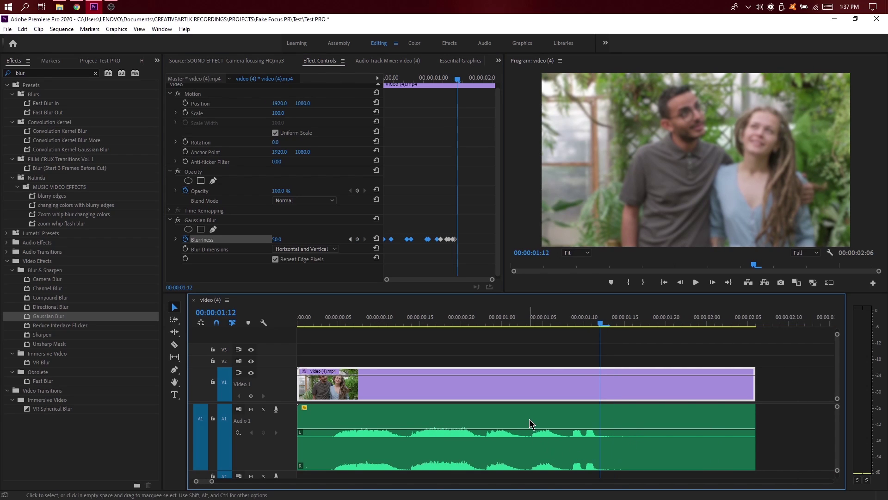
click(277, 239)
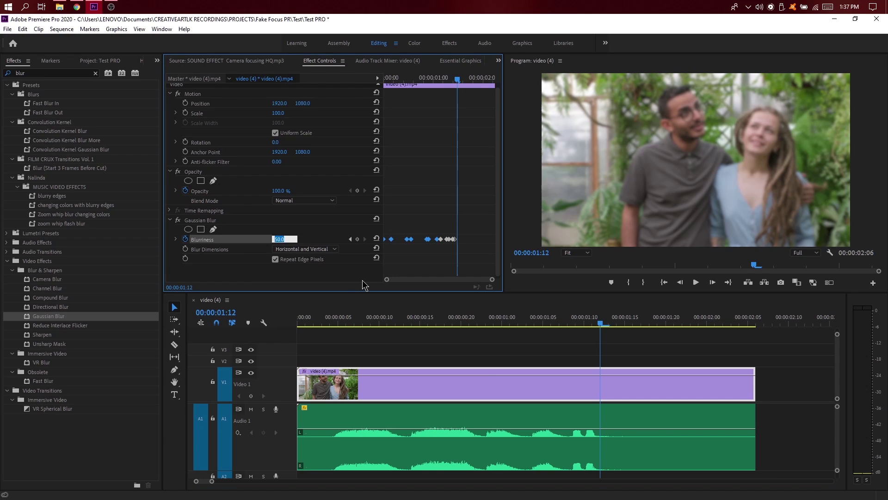
text(0)
key(Return)
Step: Zoom the timeline out and play the sequence from the start
key(minus)
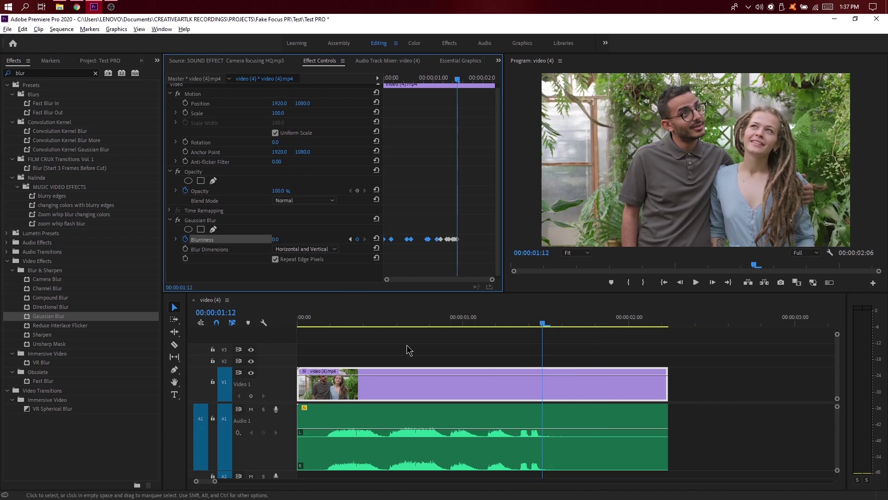
key(minus)
drag(365, 319, 268, 322)
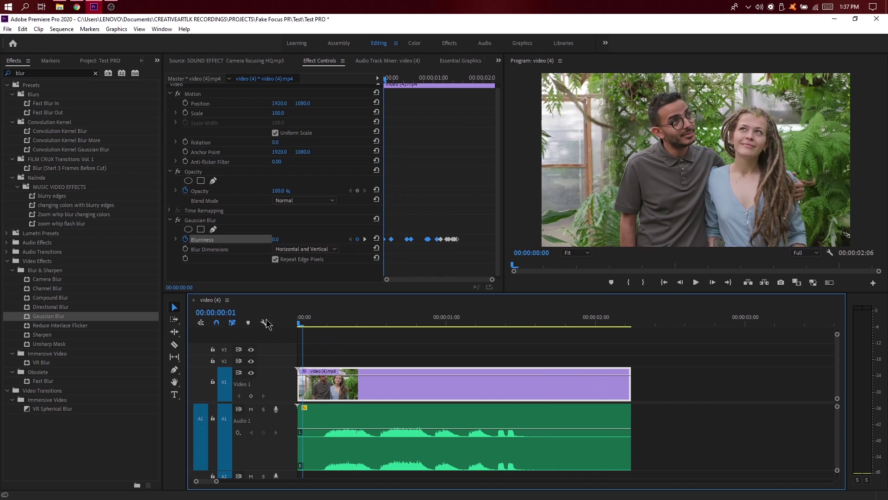
key(space)
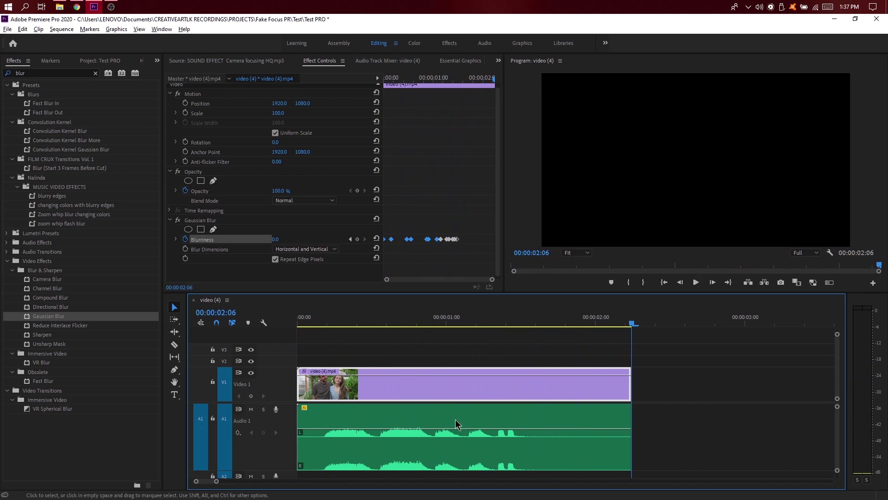
Step: Preview a blurred frame mid-clip, then return the playhead to the sharp frame at 00:00:00:00
scroll(464, 429, up, 2)
scroll(464, 429, up, 3)
scroll(466, 438, down, 3)
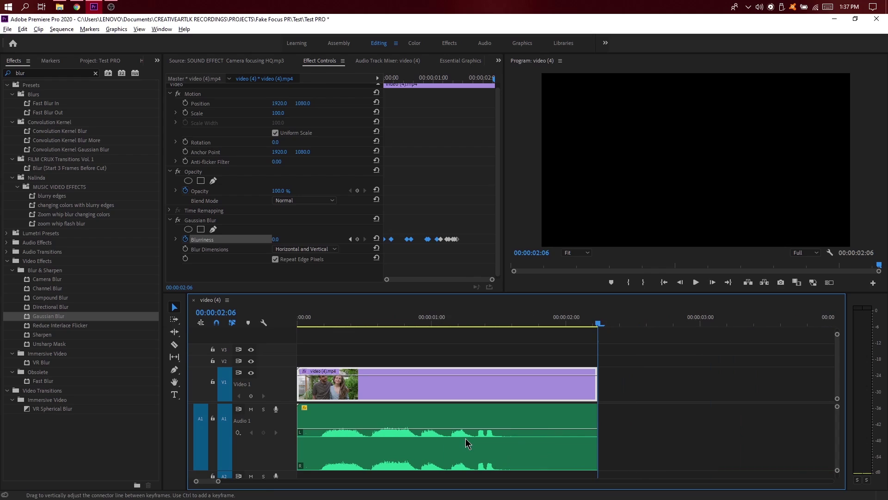
scroll(465, 437, up, 1)
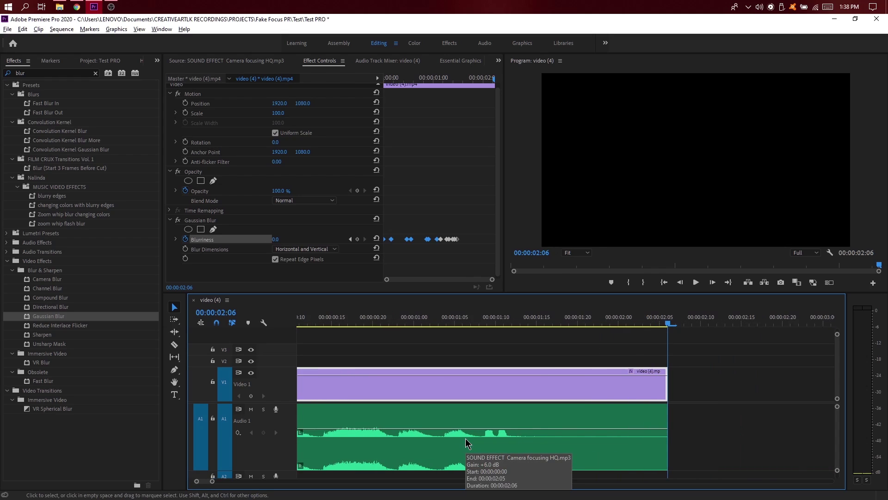
scroll(465, 438, up, 1)
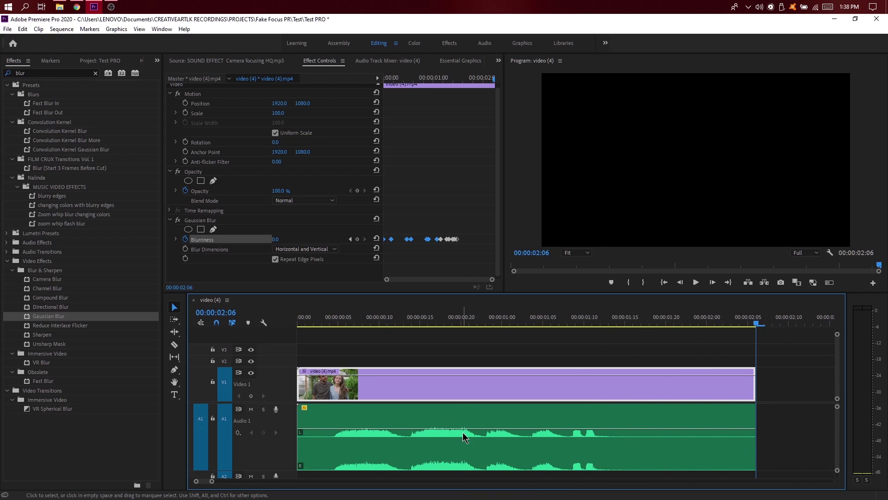
click(439, 323)
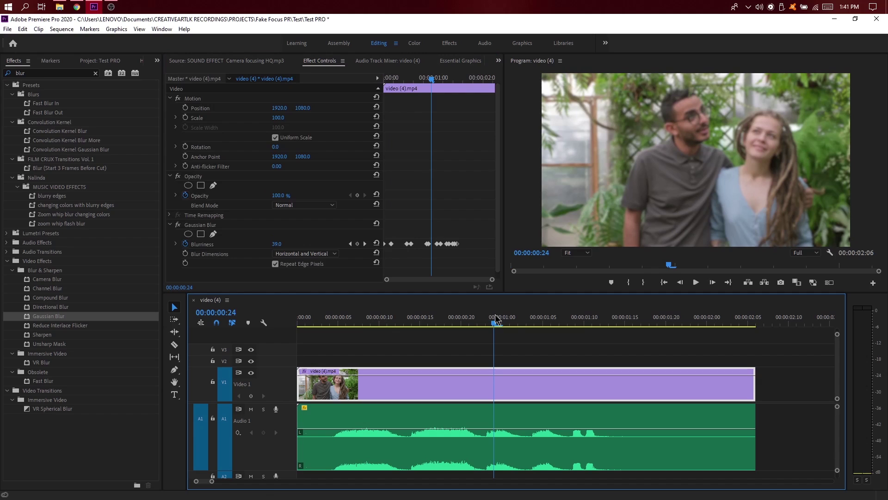
drag(496, 319, 300, 319)
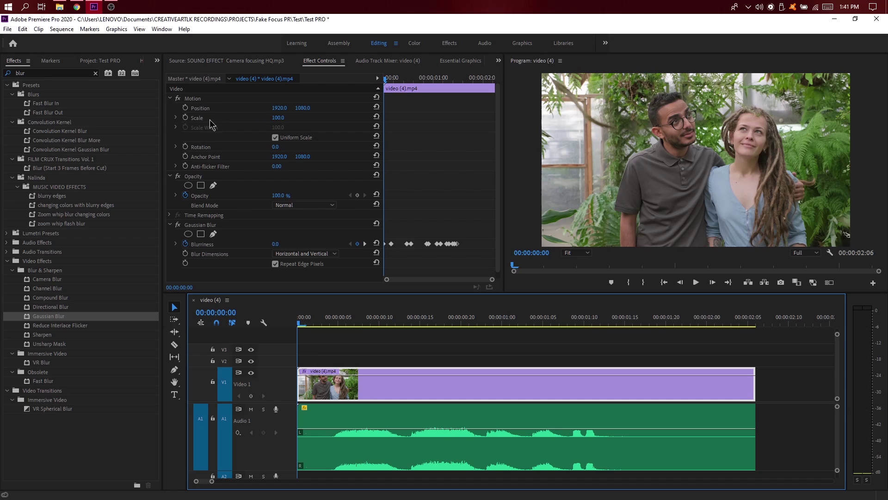
Step: Keyframe Scale at the clip start, raise it to 137 at 0:04, then 110 at 0:12
click(185, 119)
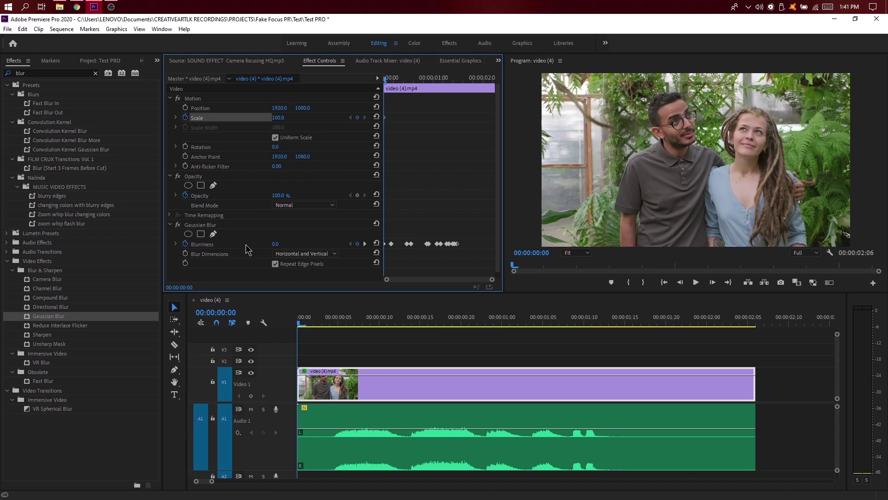
click(365, 244)
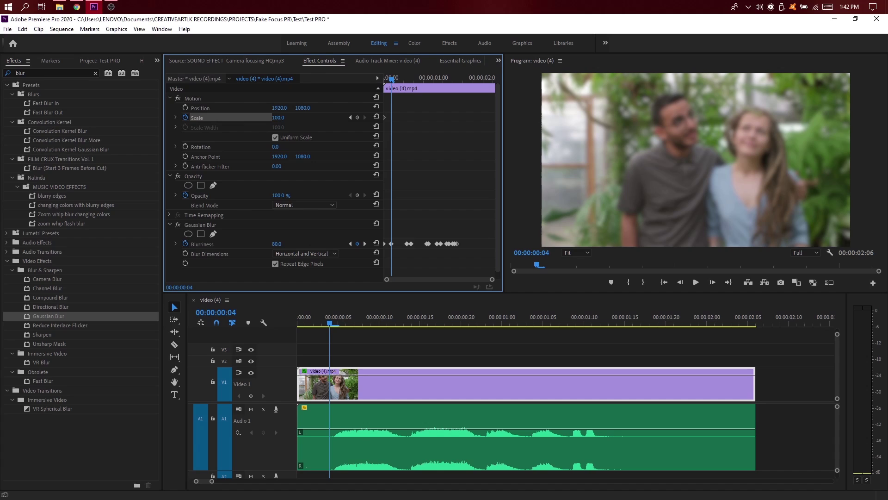
text(138)
drag(278, 117, 295, 117)
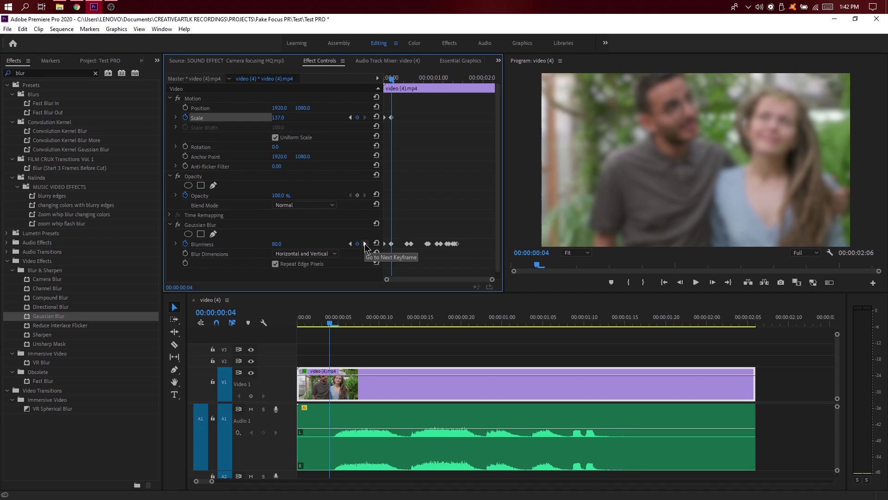
click(365, 244)
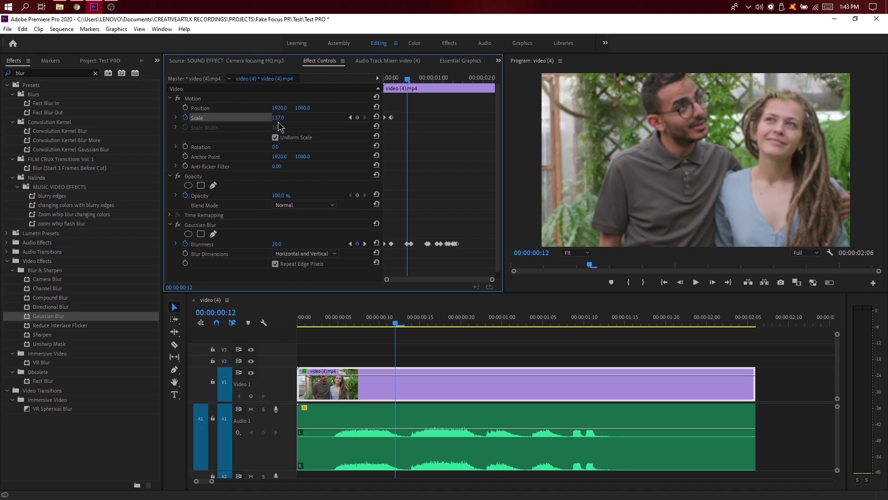
click(279, 118)
text(1)
text(10)
key(Return)
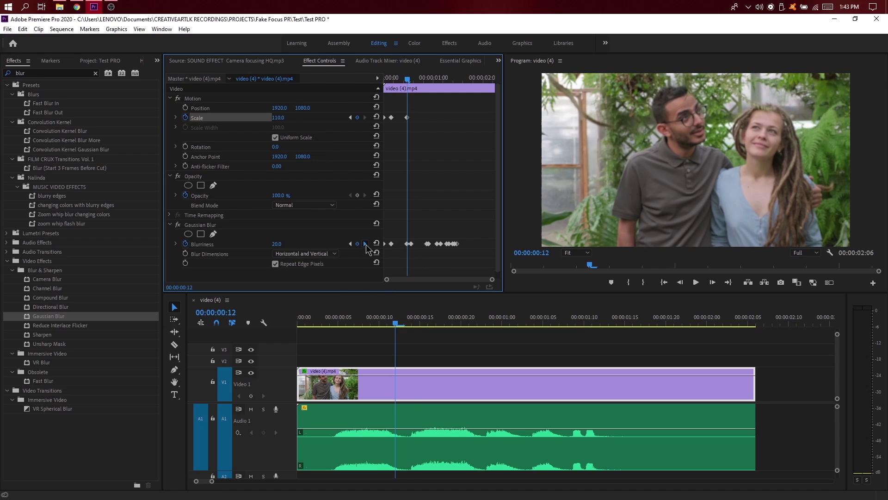
Step: Add Scale keyframes of 142 at 0:14, 102 at 0:22 and 118 at 0:23
click(366, 244)
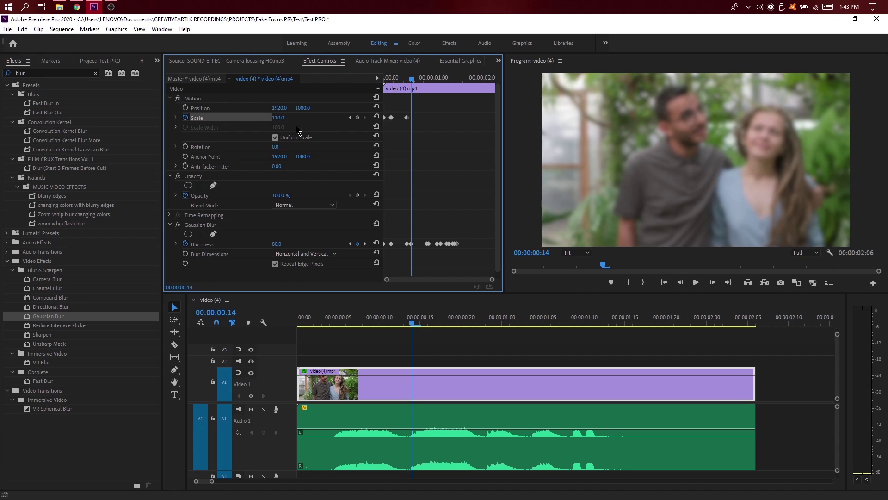
drag(280, 118, 296, 118)
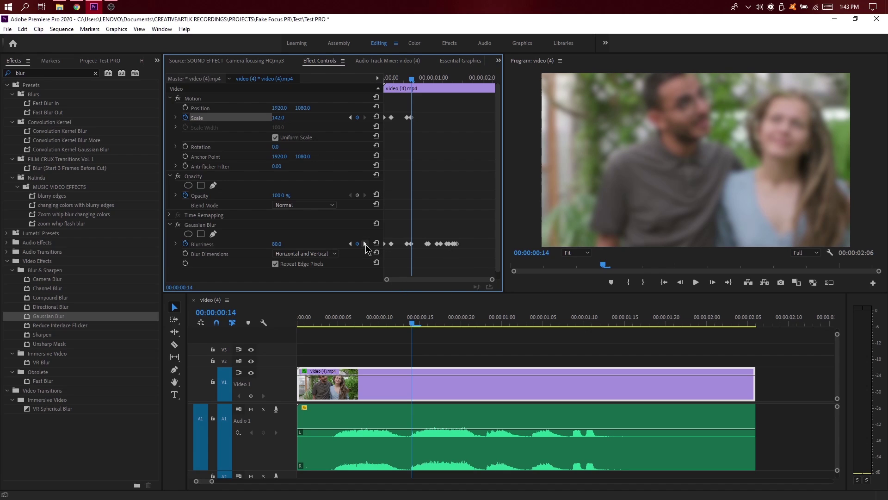
click(365, 244)
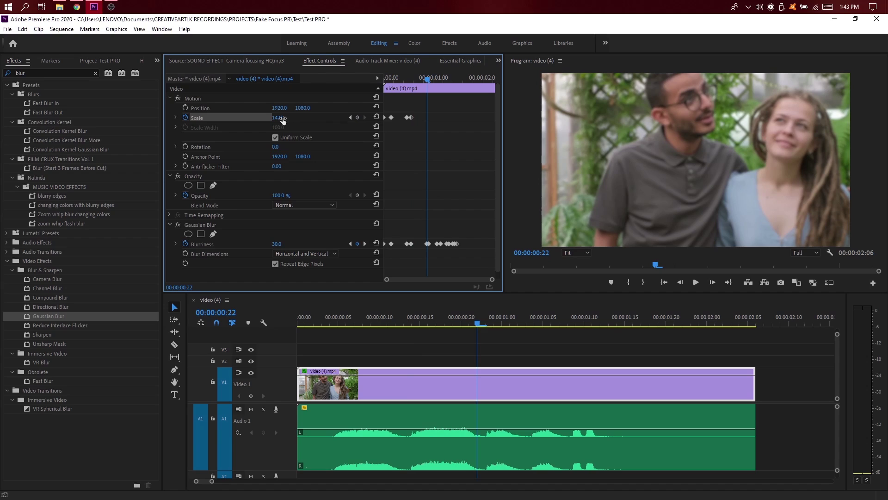
drag(280, 117, 261, 117)
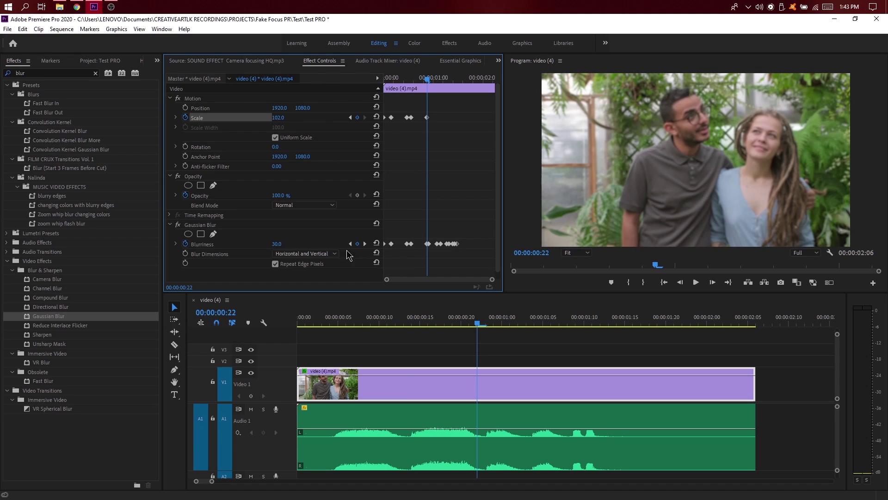
click(366, 245)
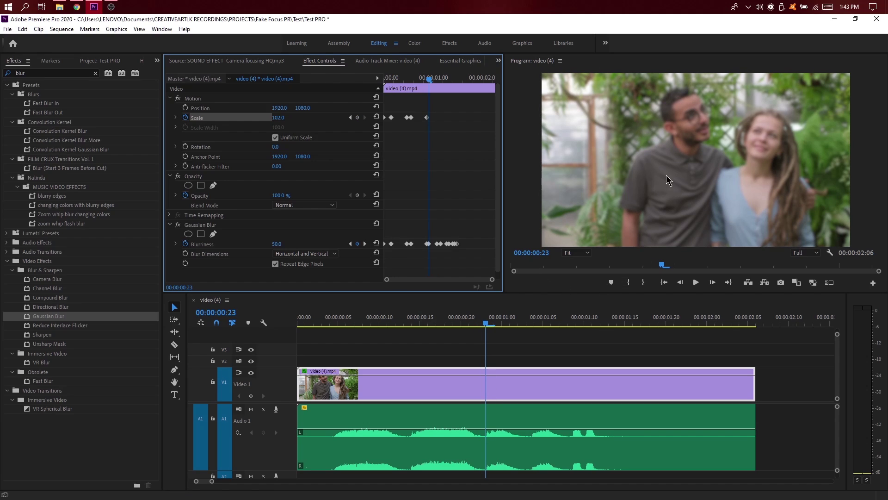
click(278, 117)
text(115)
key(Return)
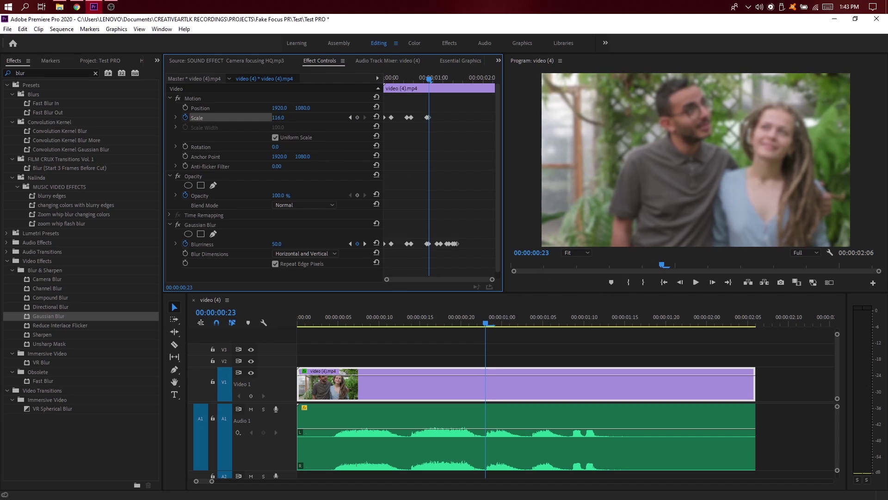
key(Up)
key(Up)
key(Up)
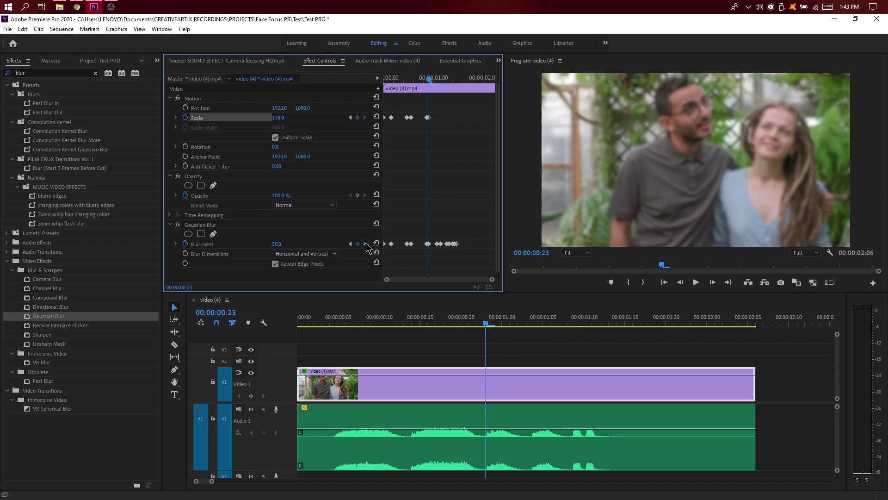
Step: Add Scale keyframes of 100 at 1:02 and 119 at 1:04
click(366, 244)
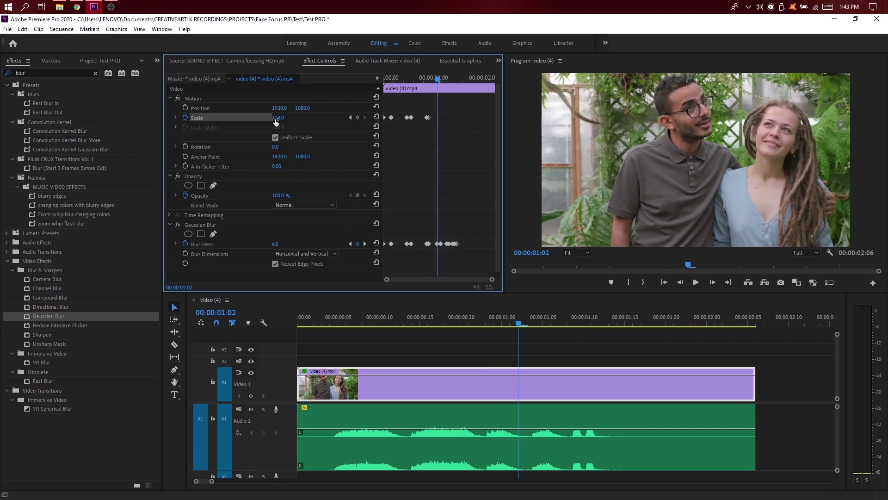
click(278, 118)
text(1)
text(00)
key(Return)
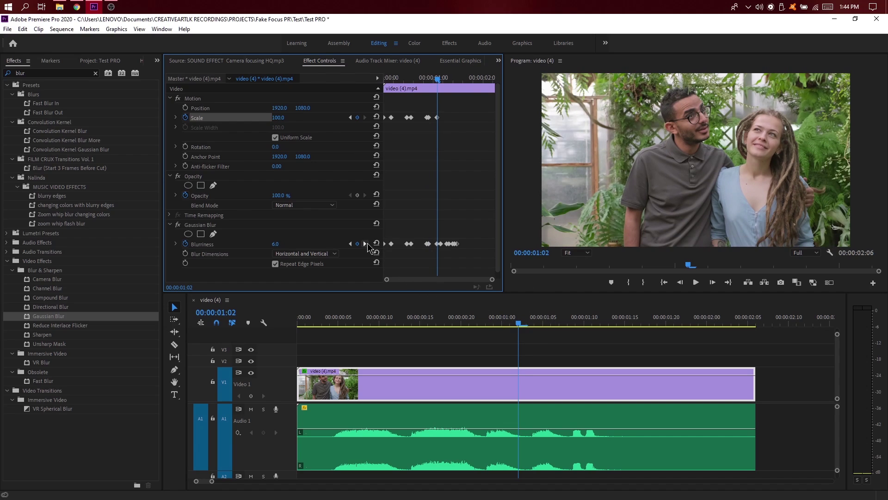
click(365, 244)
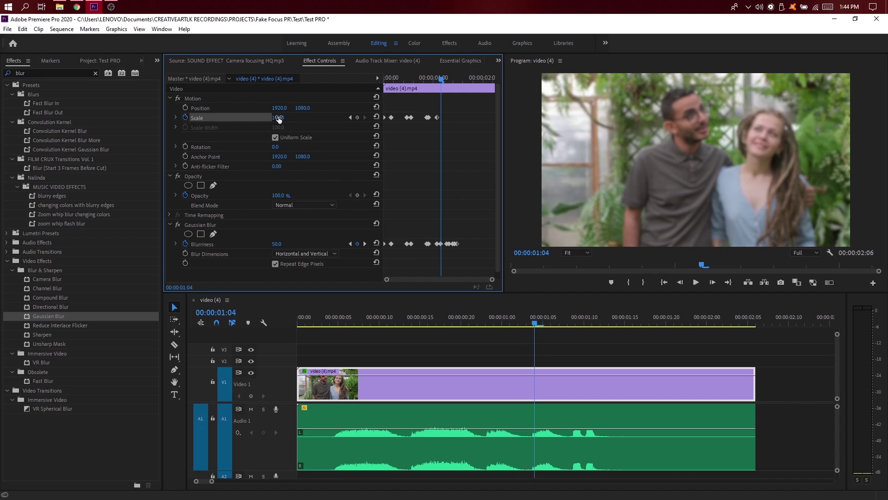
drag(278, 118, 288, 118)
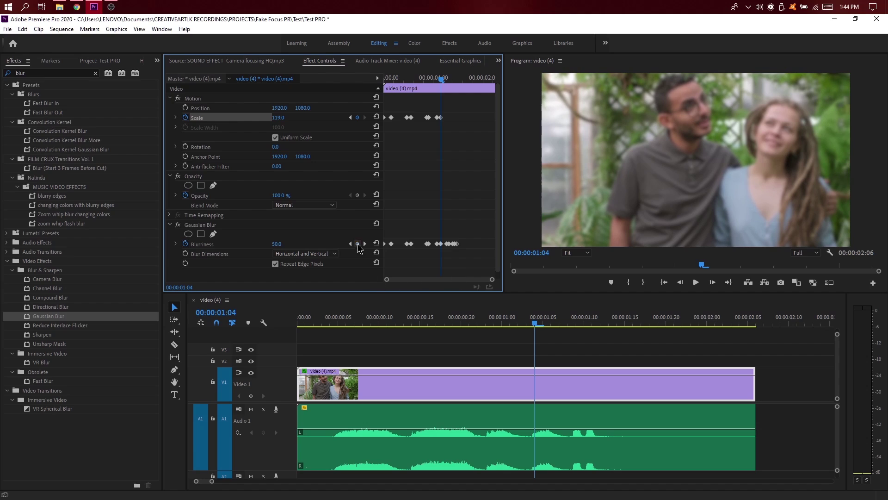
click(365, 244)
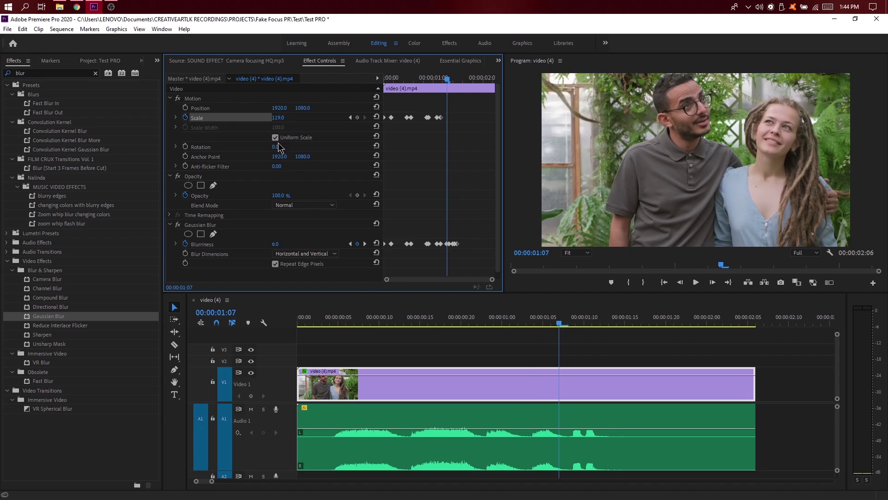
Step: Add Scale keyframes of 100 at 1:07, 122 at 1:08 and 100 at 1:10
click(287, 119)
text(100)
key(Return)
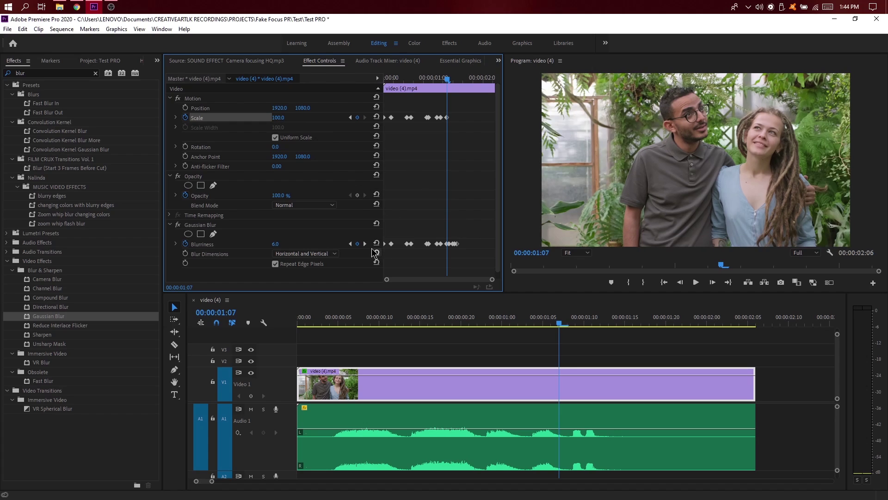
click(365, 244)
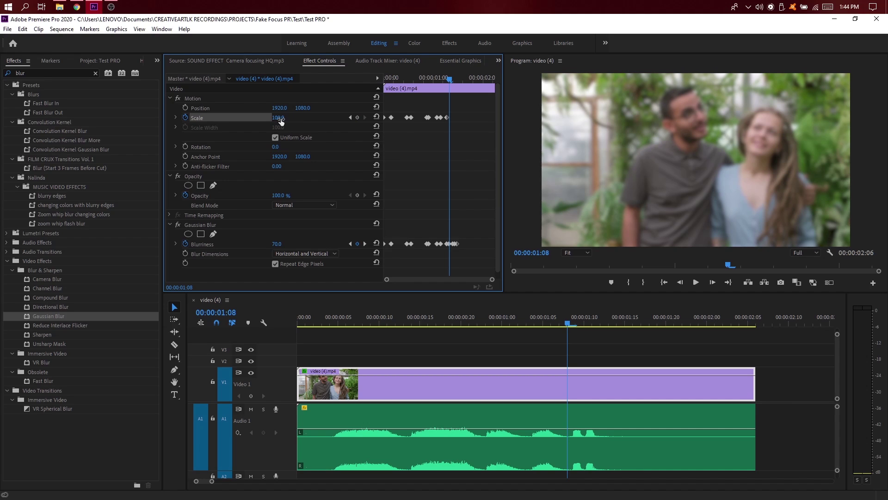
drag(280, 118, 301, 118)
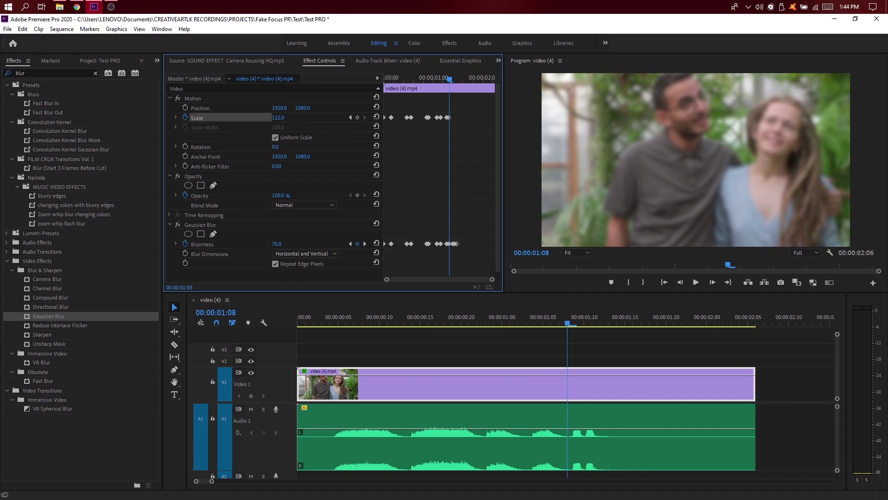
click(365, 244)
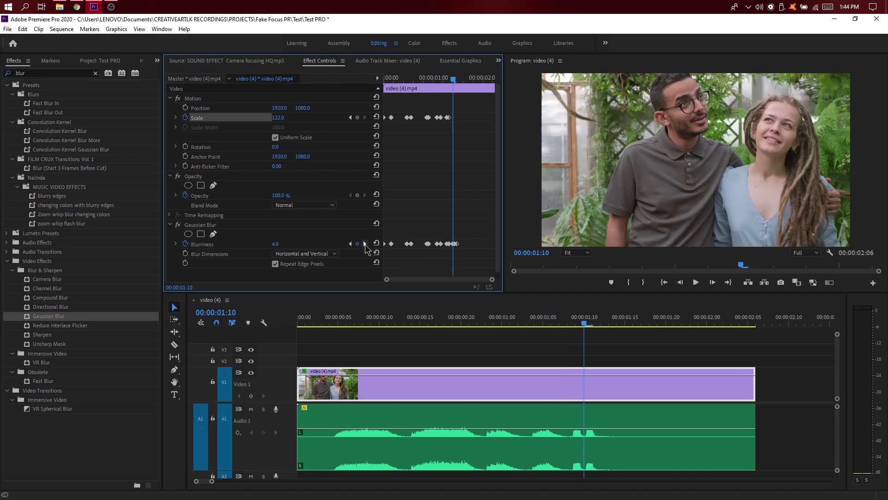
click(280, 118)
text(100)
key(Return)
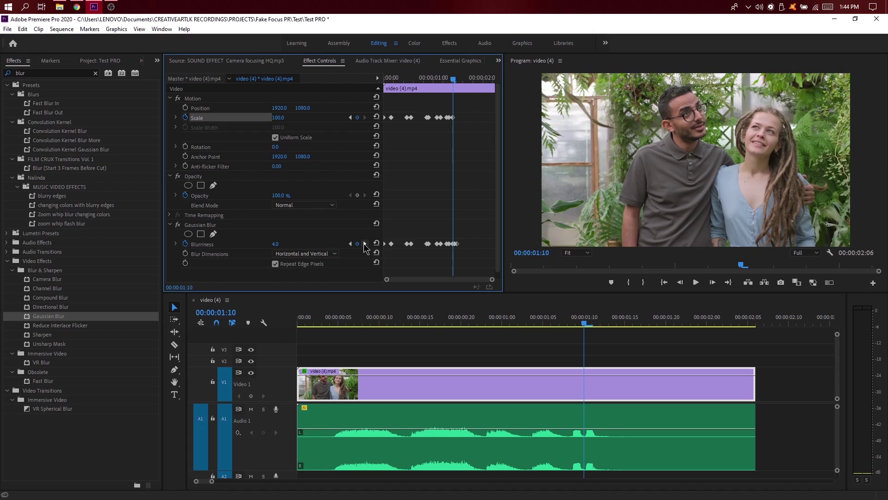
Step: Add Scale keyframes of 115 at 1:11 and 100 at 1:12
click(365, 244)
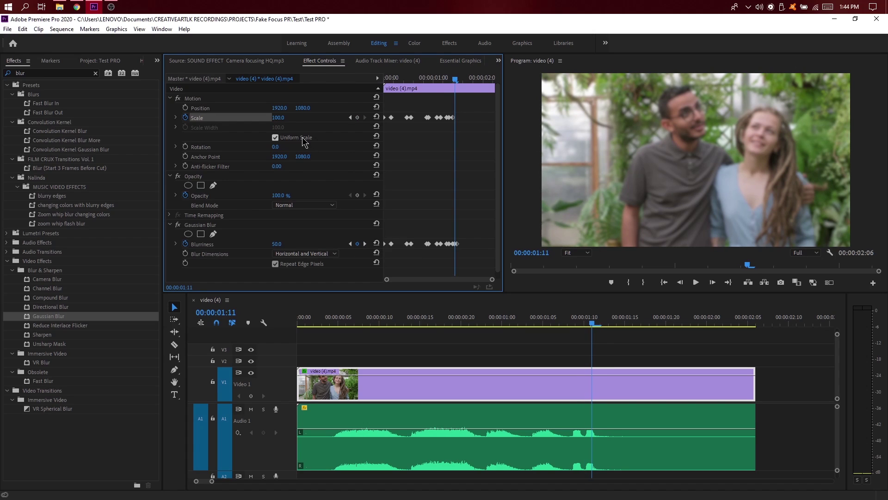
click(278, 118)
text(115)
key(Return)
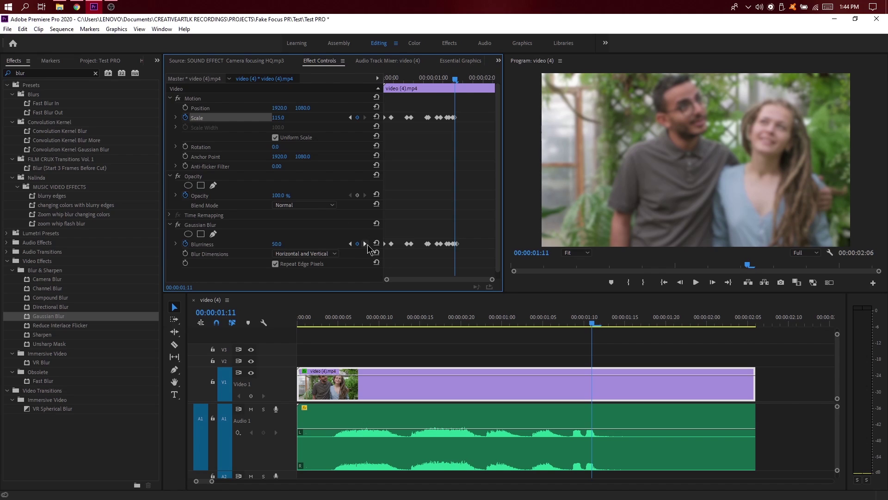
click(365, 244)
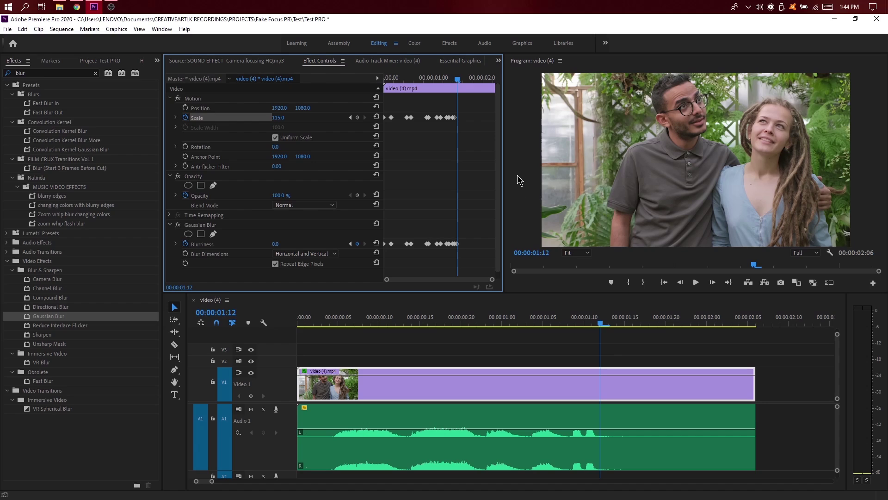
click(279, 117)
text(100)
key(Return)
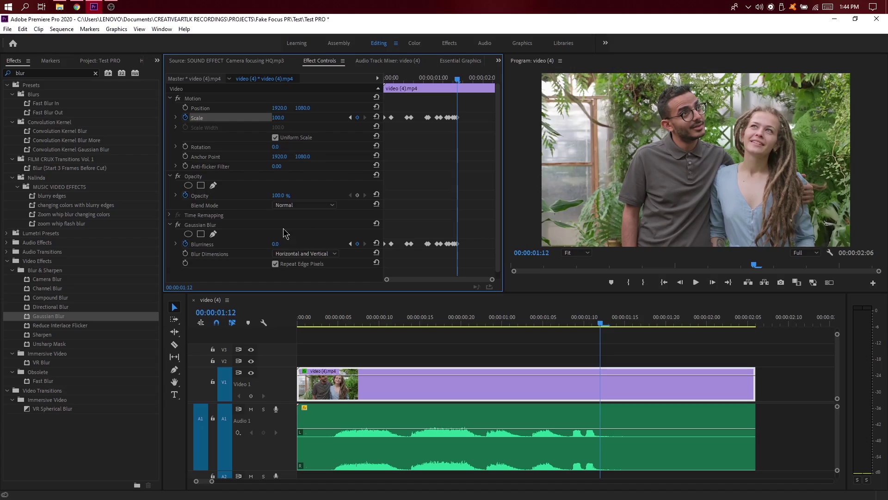